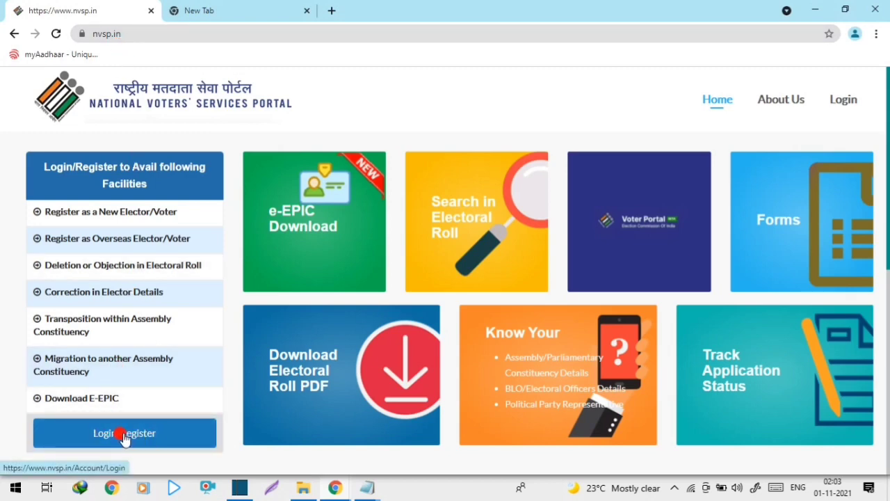
Step: Open the Login/Register form on the nvsp.in home page and focus the username and password fields
click(123, 435)
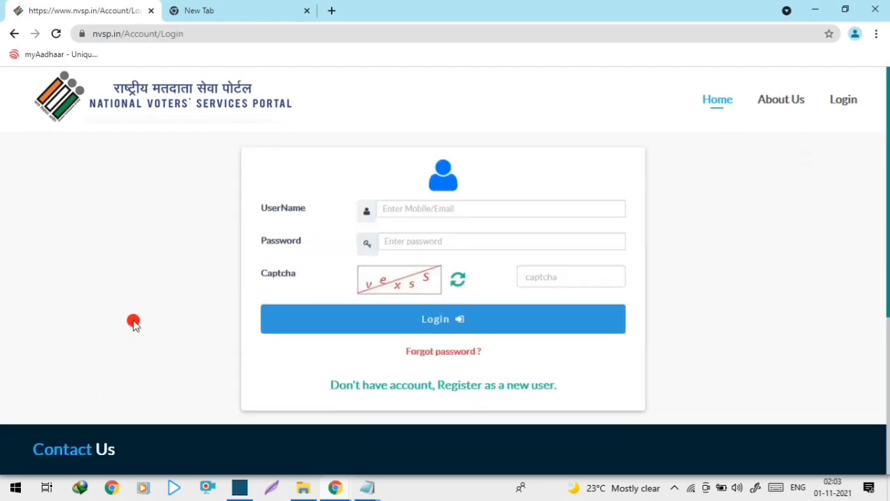
click(384, 207)
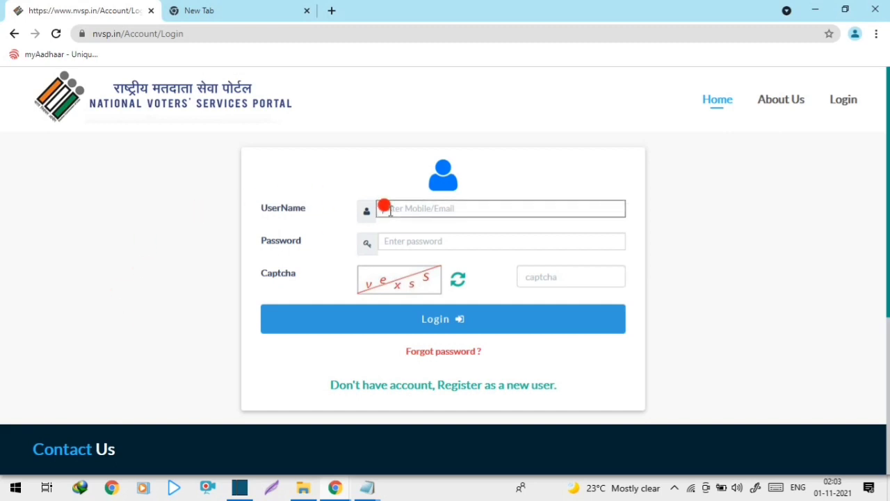
click(384, 237)
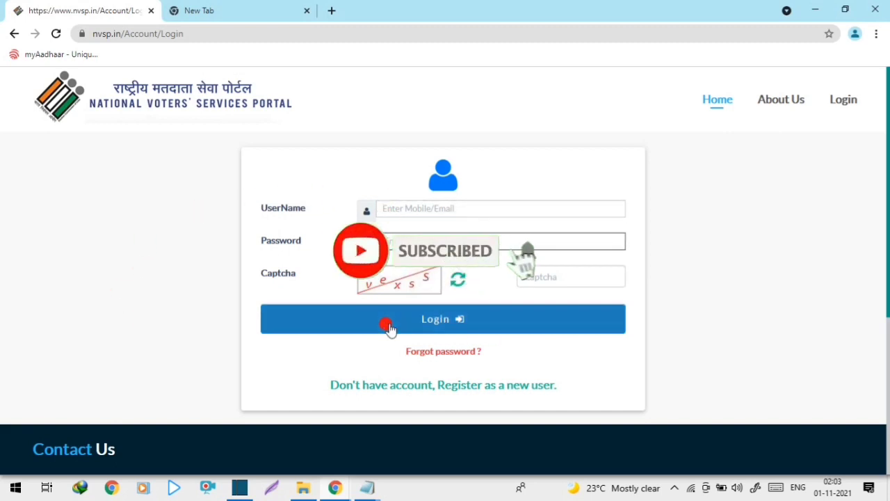
click(432, 210)
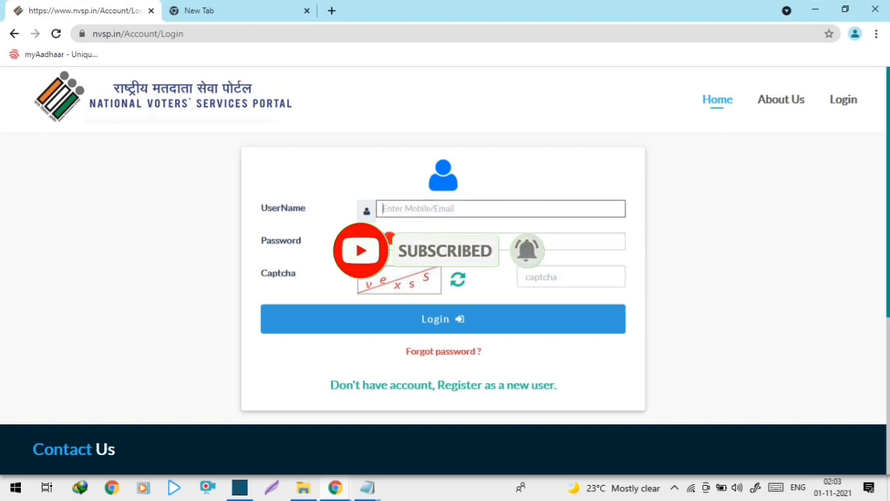
click(389, 236)
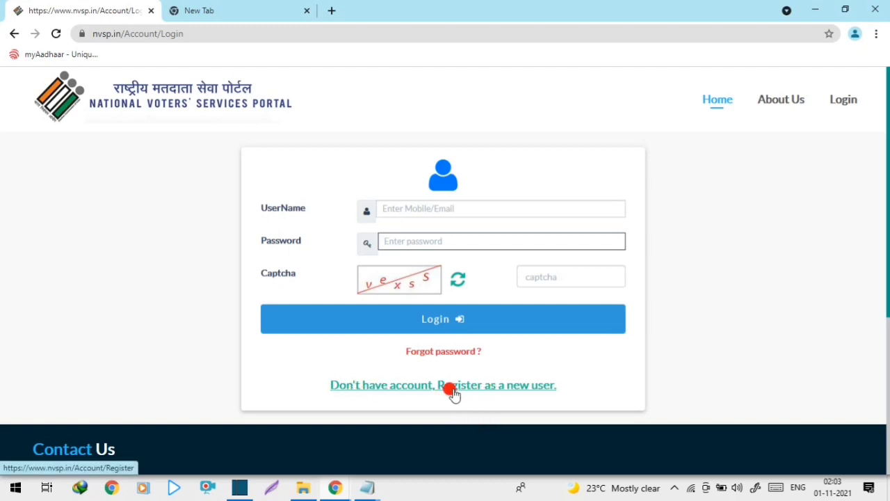
click(515, 391)
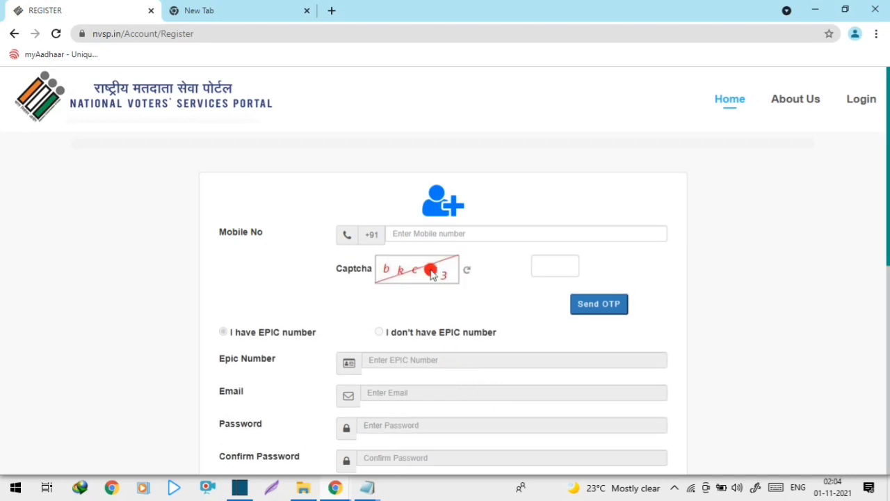
click(408, 233)
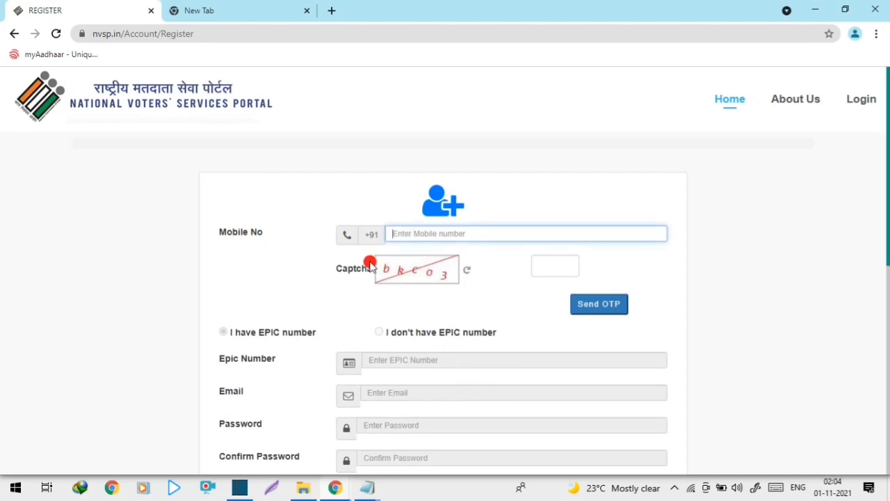
click(541, 267)
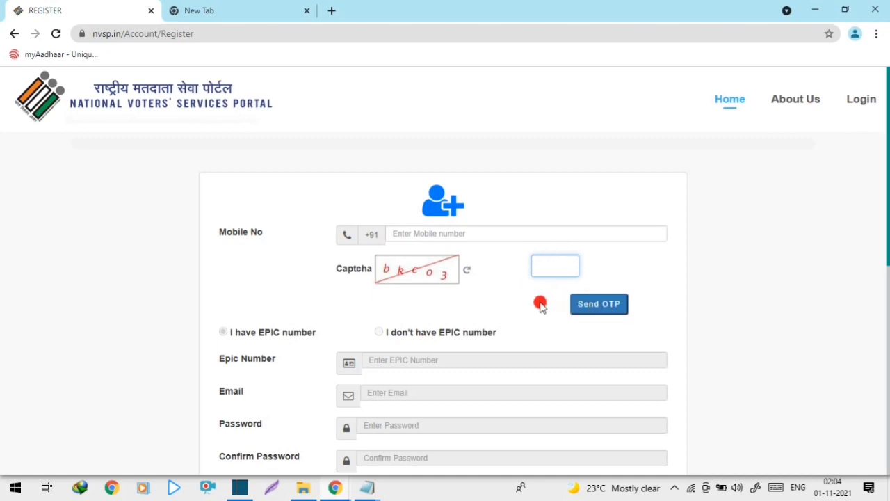
scroll(498, 291, down, 3)
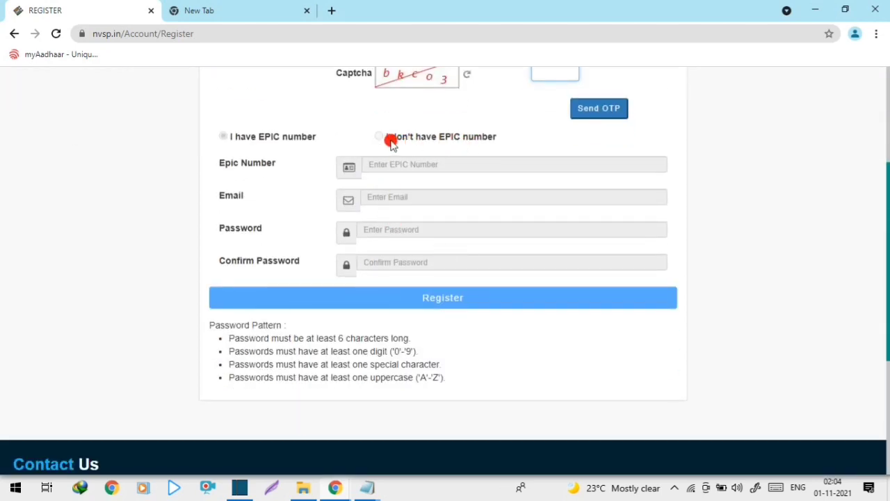
scroll(427, 160, up, 2)
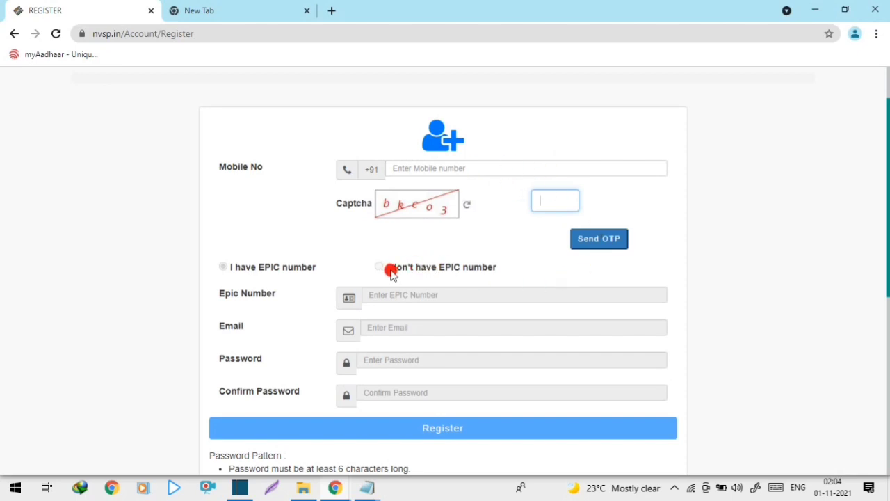
scroll(375, 265, down, 2)
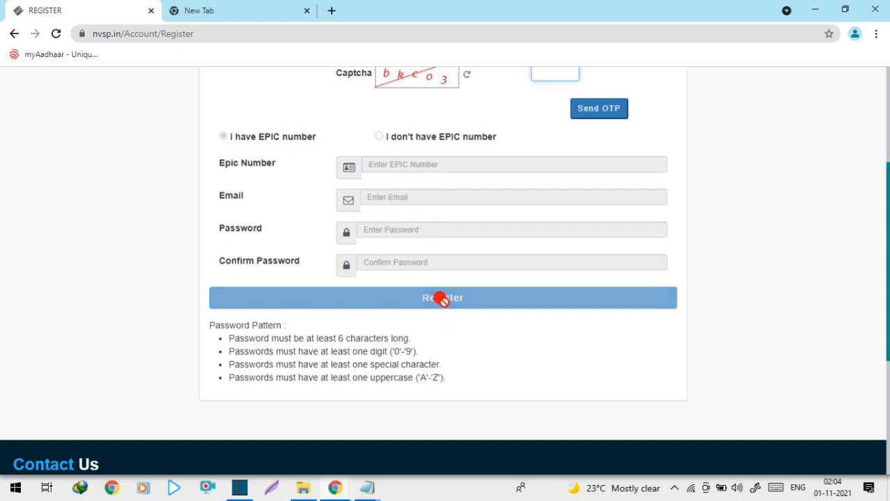
scroll(443, 297, up, 3)
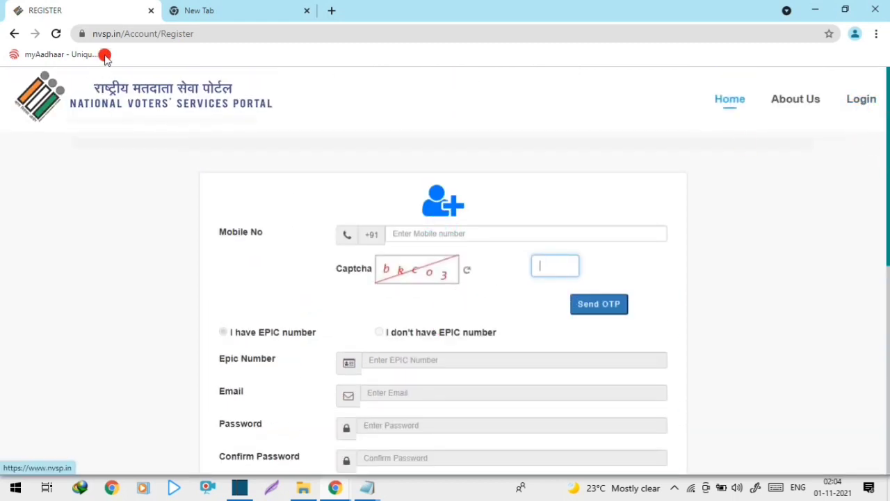
click(222, 9)
click(127, 19)
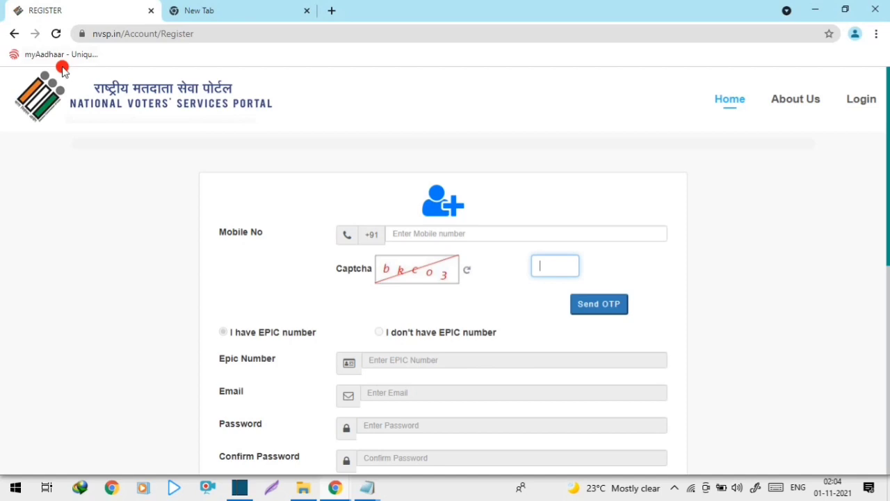
click(14, 33)
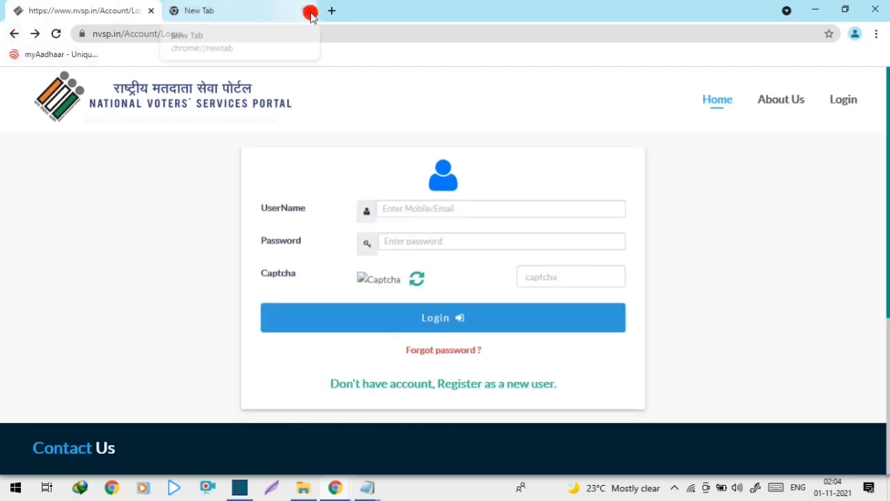
Step: Close the empty extra tab and return from the portal home page to the sign-in form
click(311, 13)
click(727, 113)
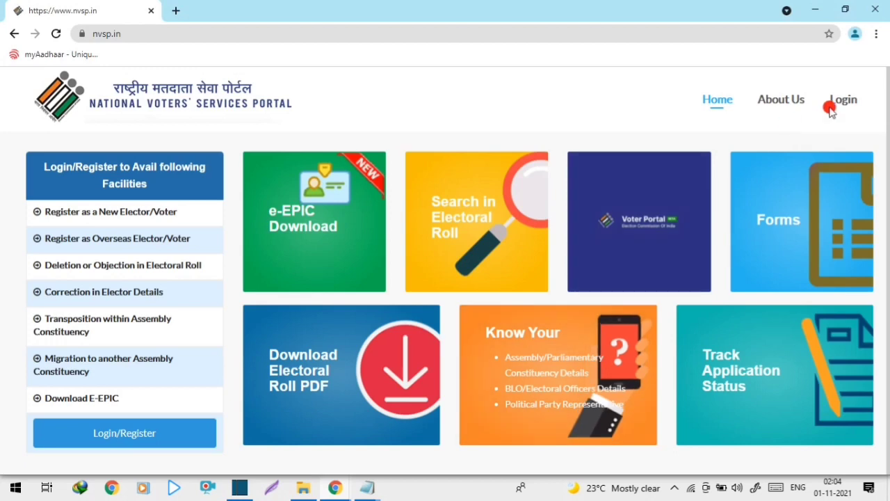
click(840, 105)
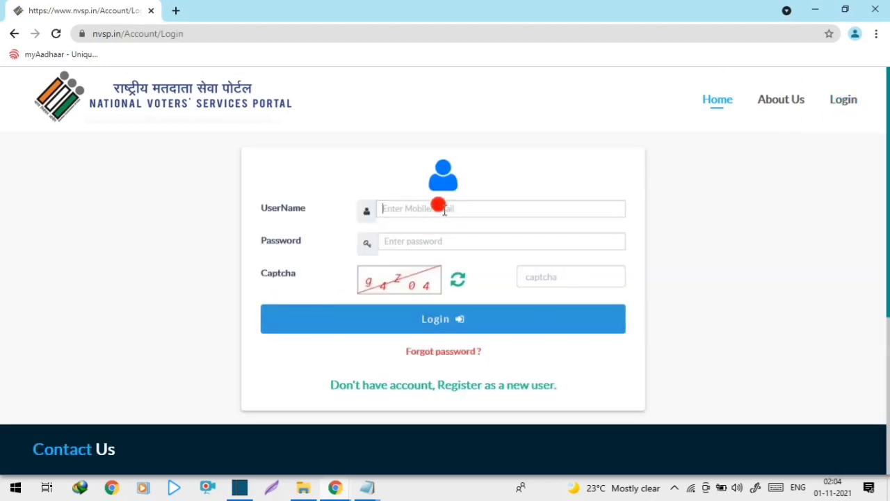
Step: Enter the registered mobile number, password and captcha answer, and submit the login
click(443, 208)
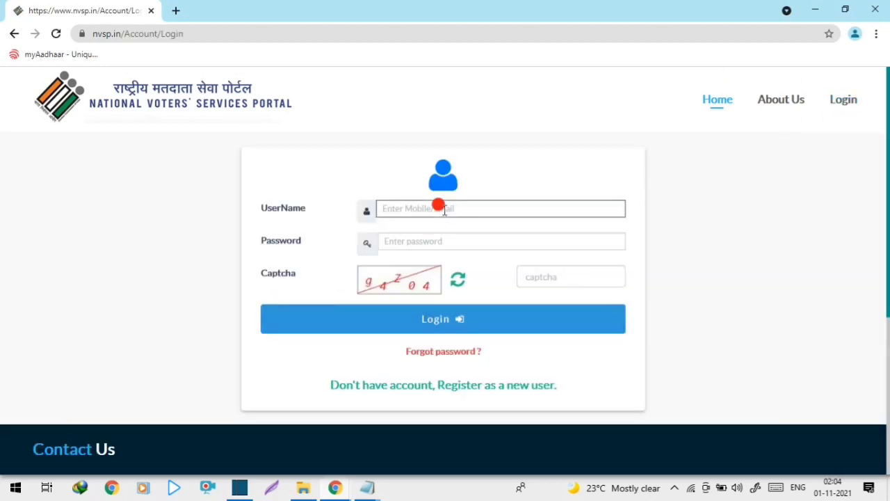
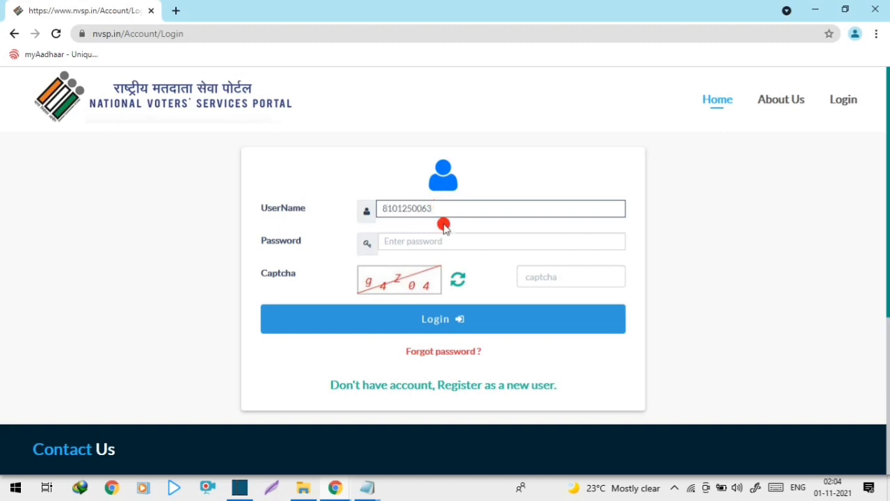
click(446, 242)
text(••)
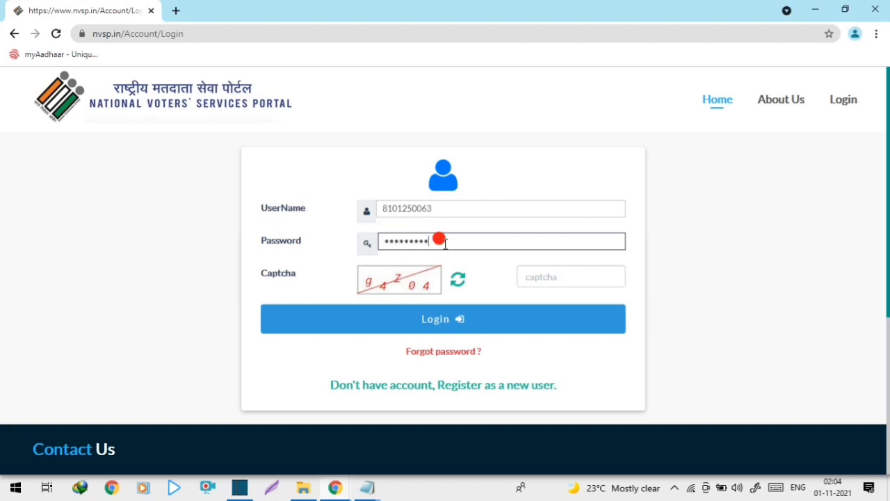
click(526, 277)
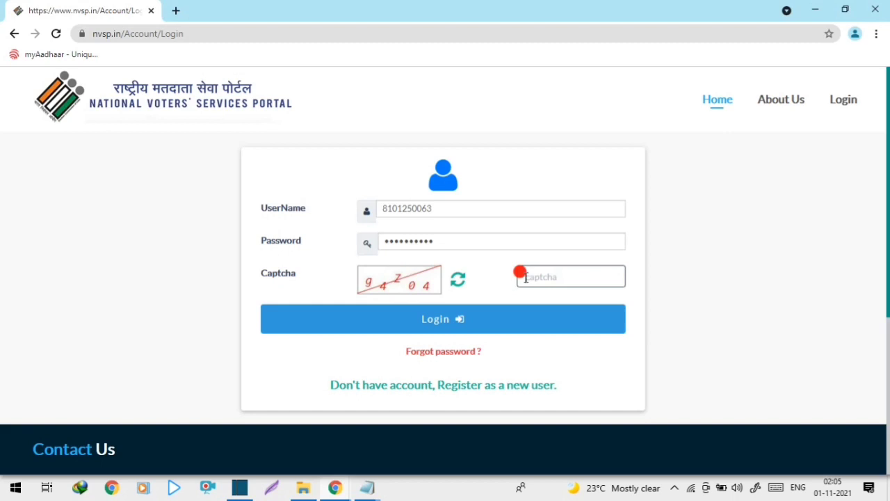
text(g4z04)
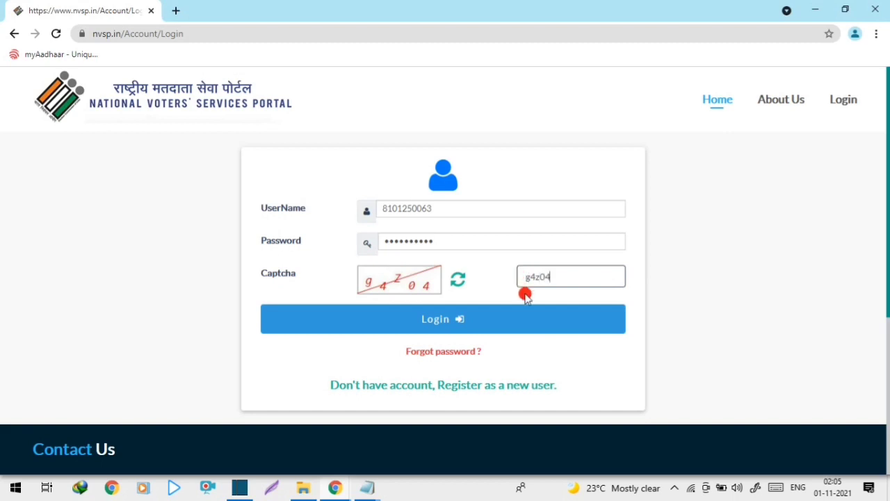
click(518, 326)
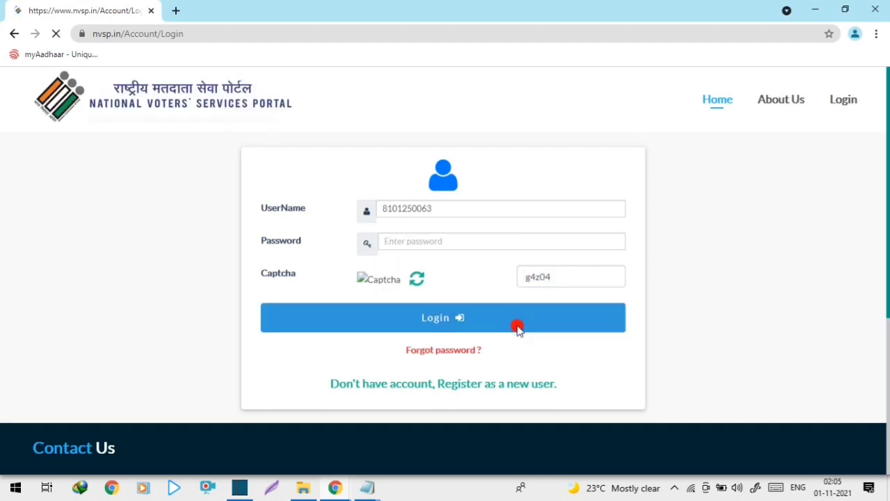
Step: Re-enter the cleared password, answer the new captcha and submit the sign-in again
click(432, 238)
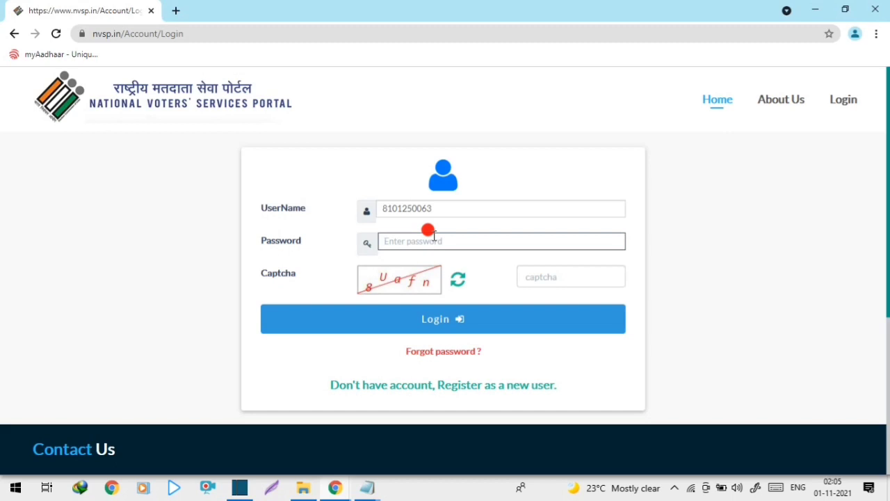
text(**********)
click(550, 277)
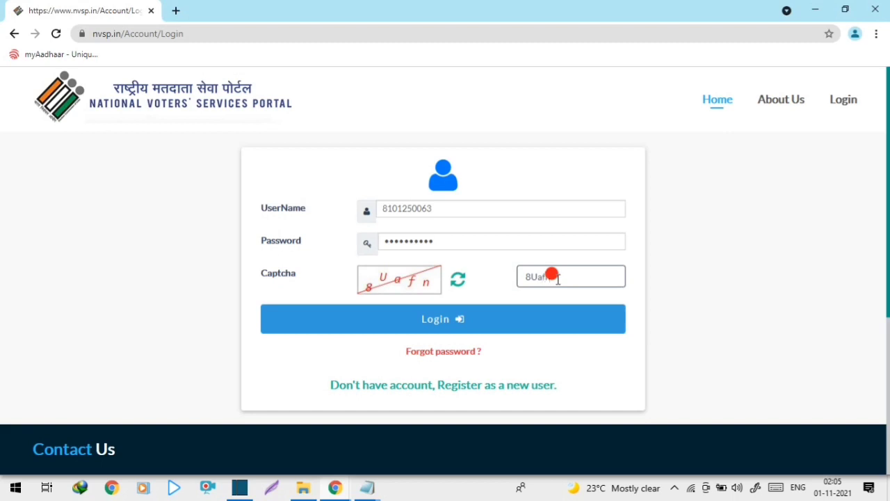
key(Return)
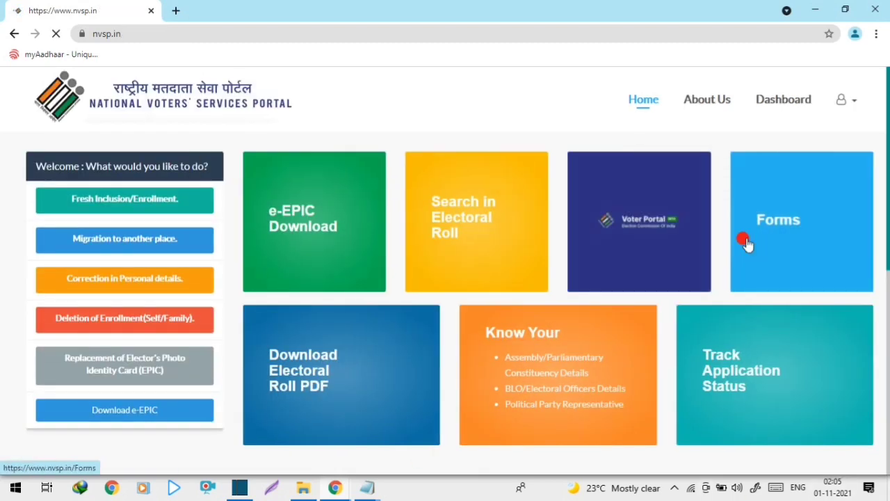
Step: Launch the Voter Portal tile from the NVSP home page in a new tab
click(841, 101)
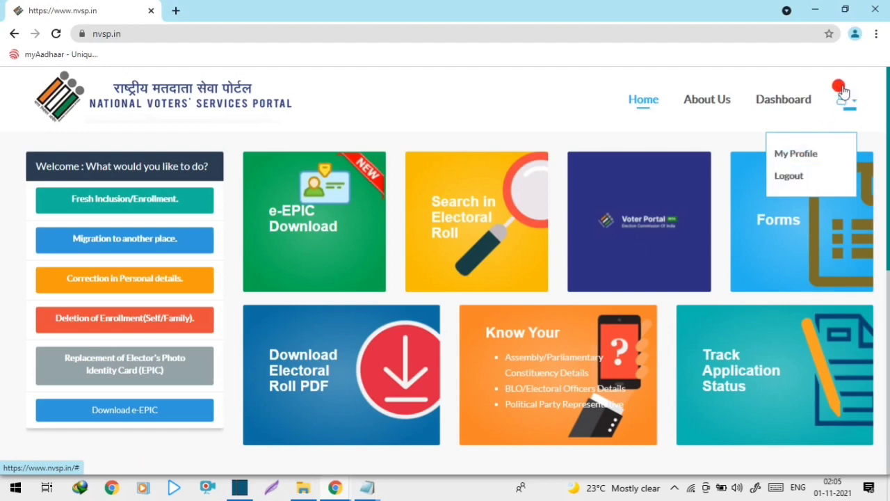
click(553, 94)
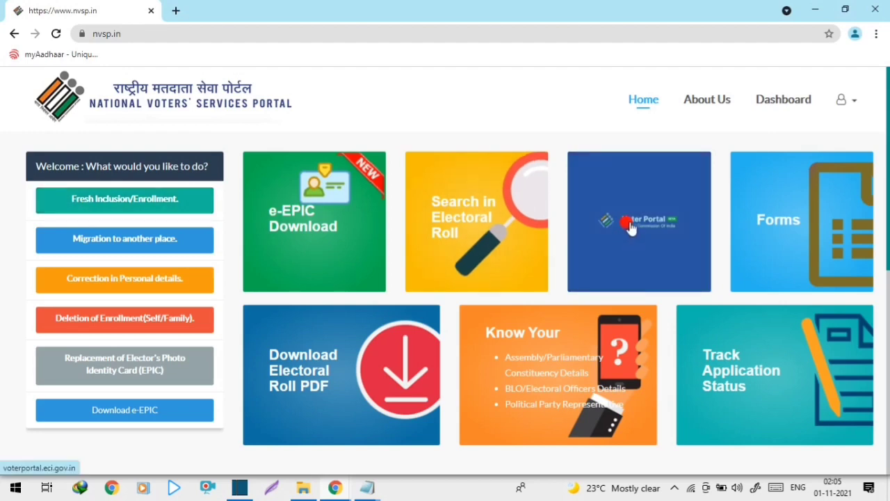
click(665, 228)
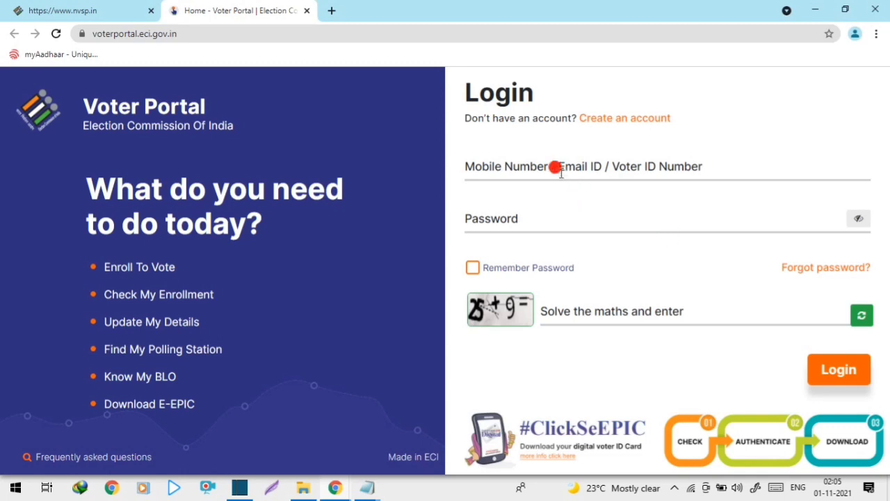
Step: Close the voterportal.eci.gov.in login tab to get back to the nvsp.in Fresh Inclusion page
click(515, 164)
click(501, 215)
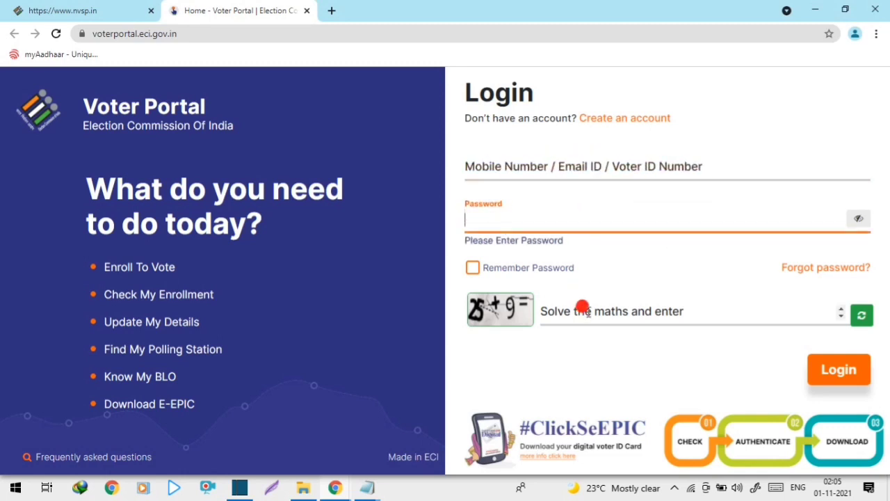
click(583, 308)
click(662, 361)
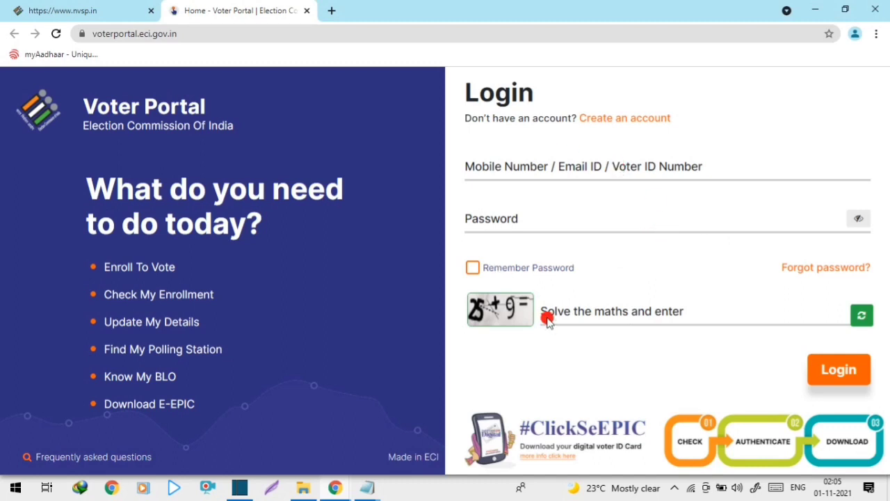
click(306, 11)
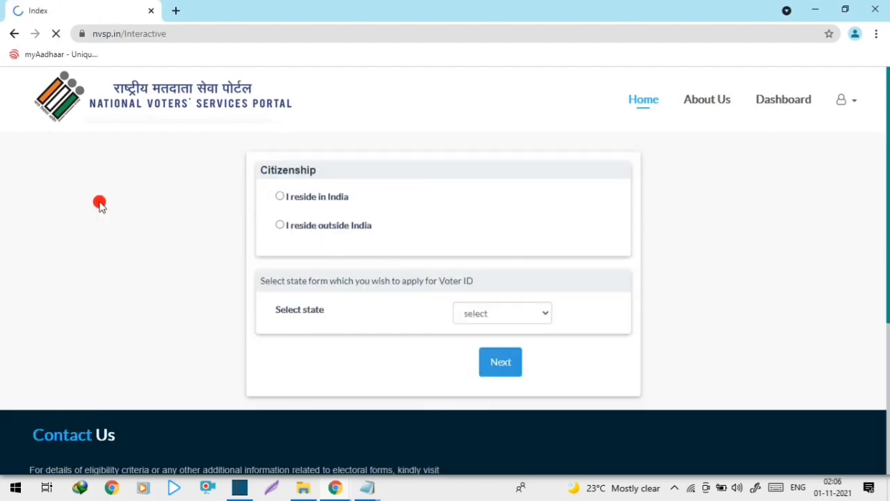
Step: Choose 'I reside in India', select West Bengal as the state, and continue to Form 6
click(280, 198)
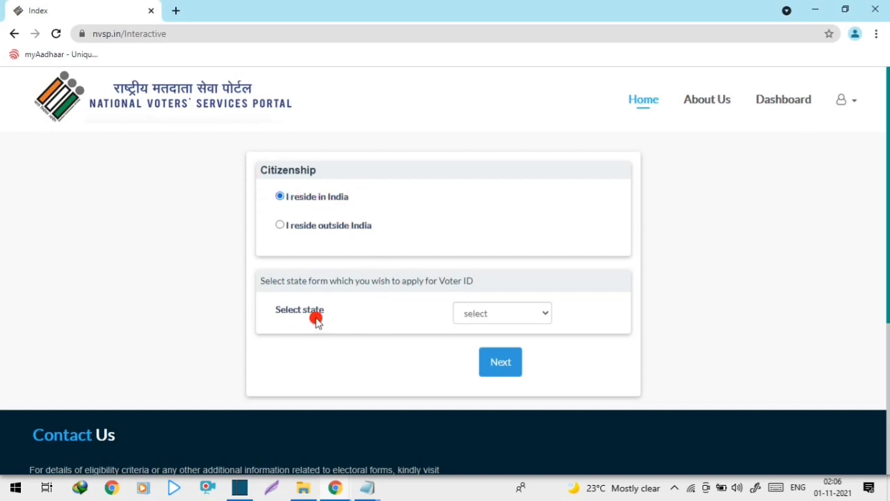
click(521, 319)
scroll(507, 191, down, 5)
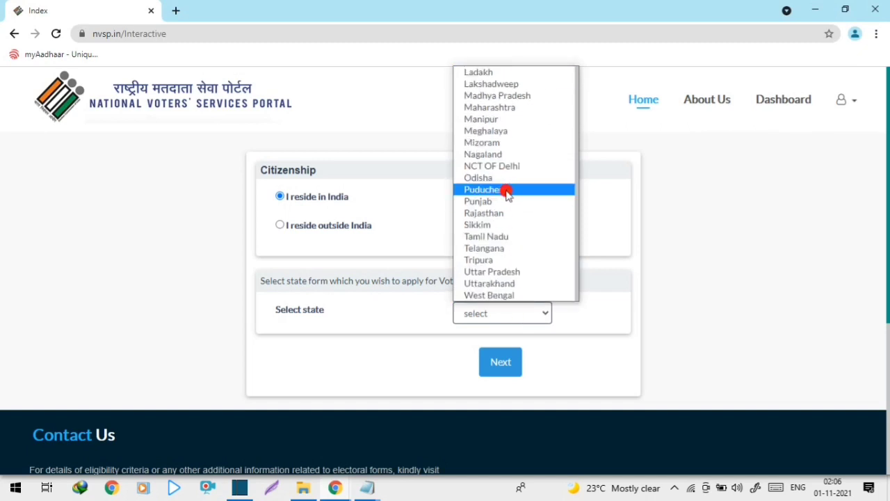
click(496, 296)
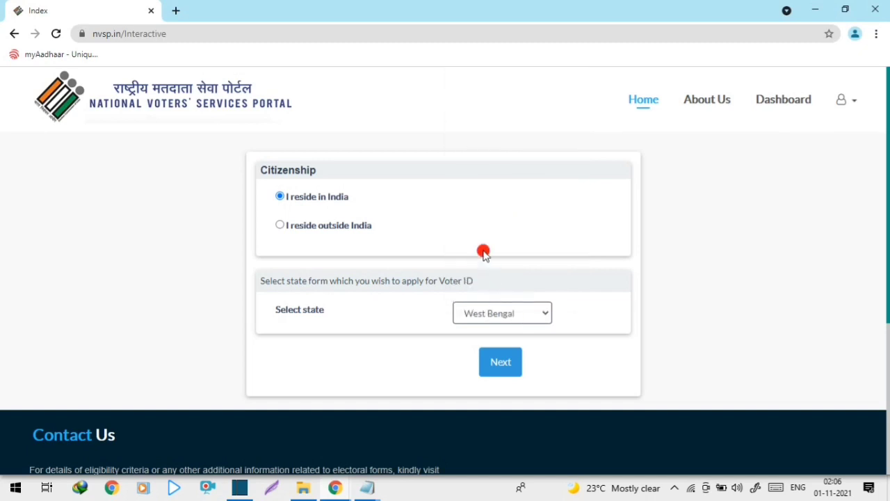
click(502, 364)
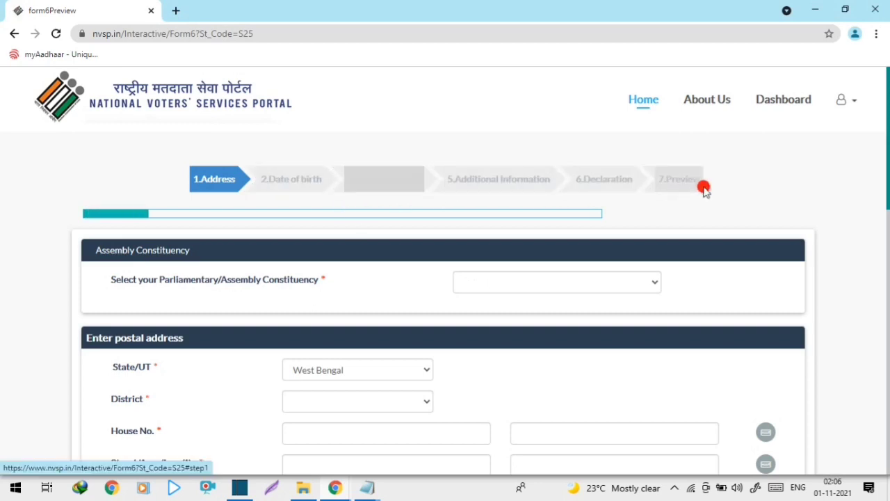
Step: Browse the assembly constituency list to the entries starting with B
scroll(337, 309, down, 1)
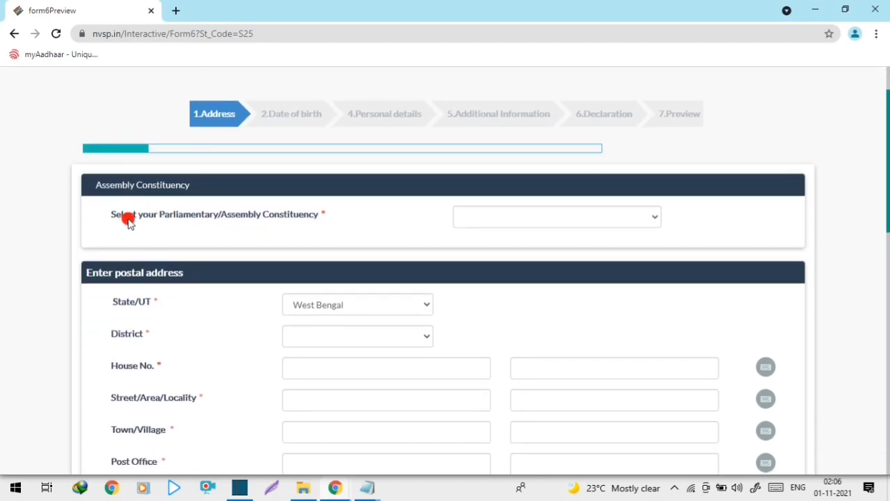
click(512, 224)
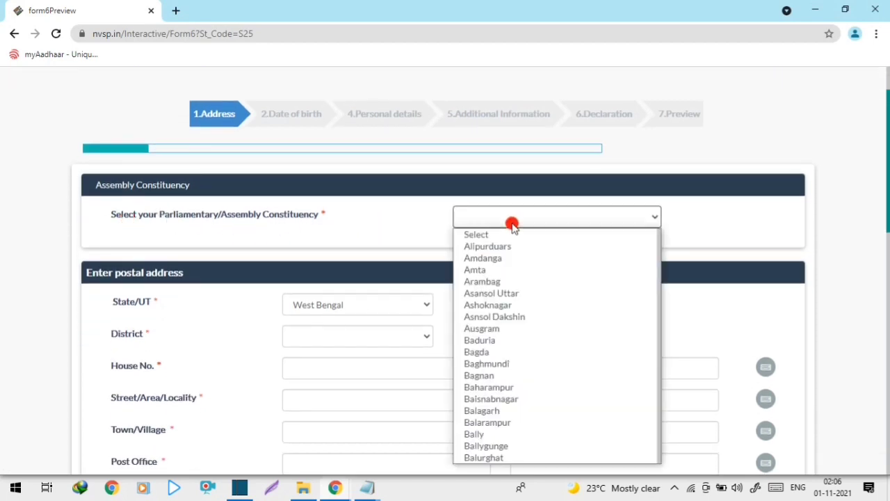
click(383, 226)
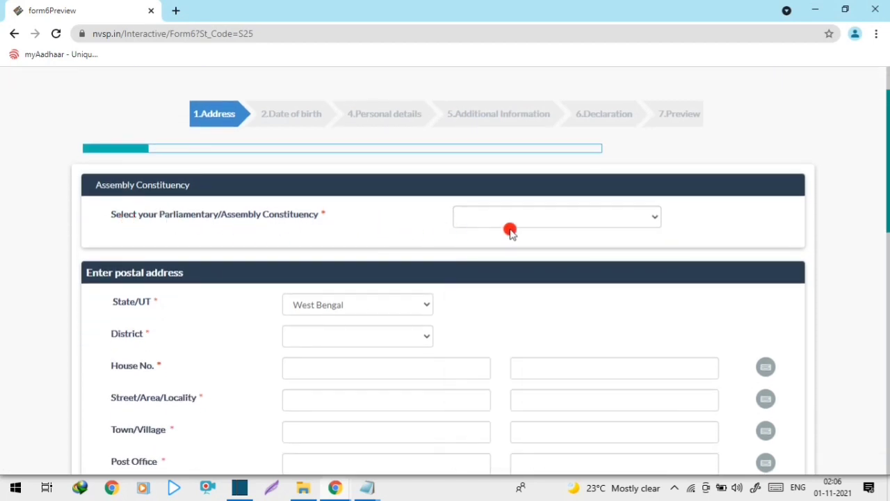
click(542, 223)
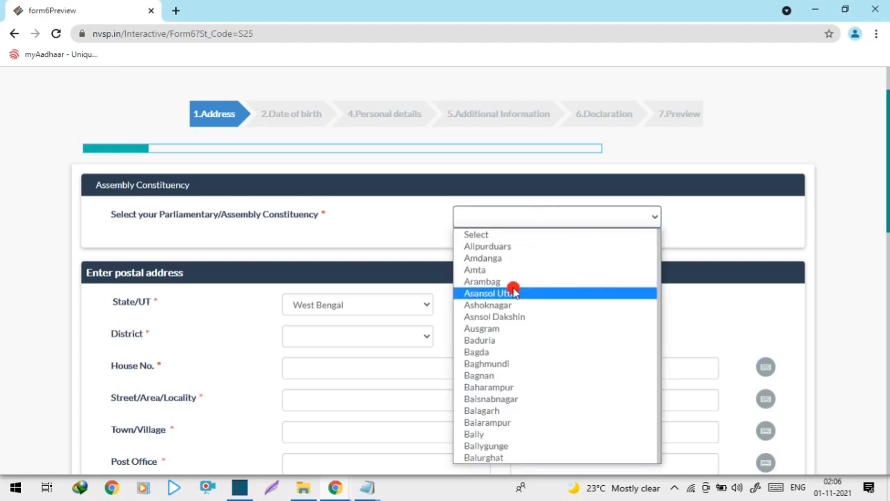
scroll(511, 327, down, 10)
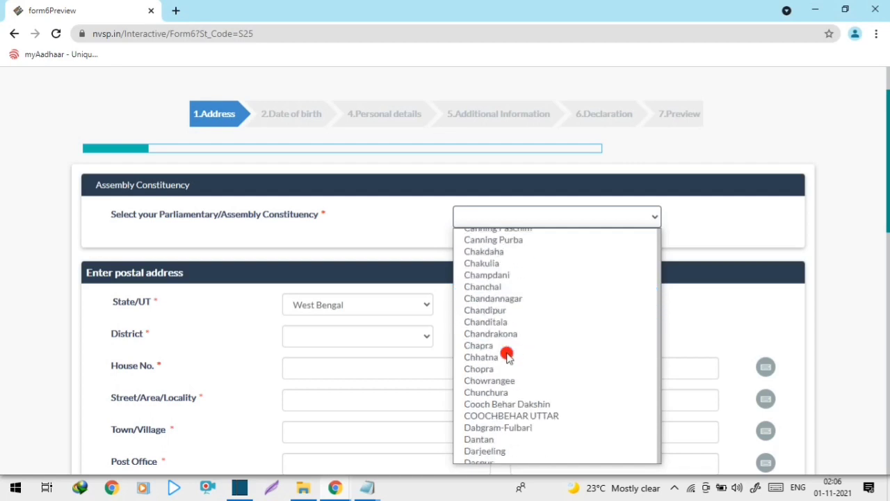
key(b)
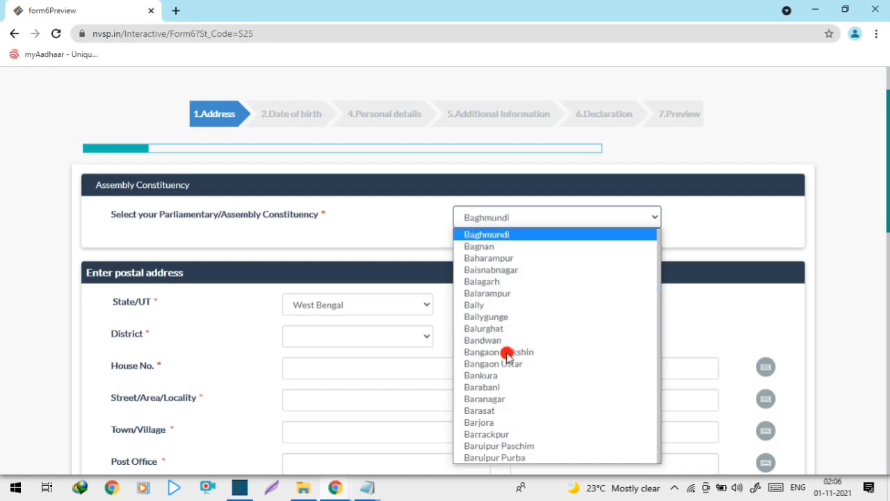
key(Down)
key(Down)
key(Down)
key(Down)
key(Down)
key(Down)
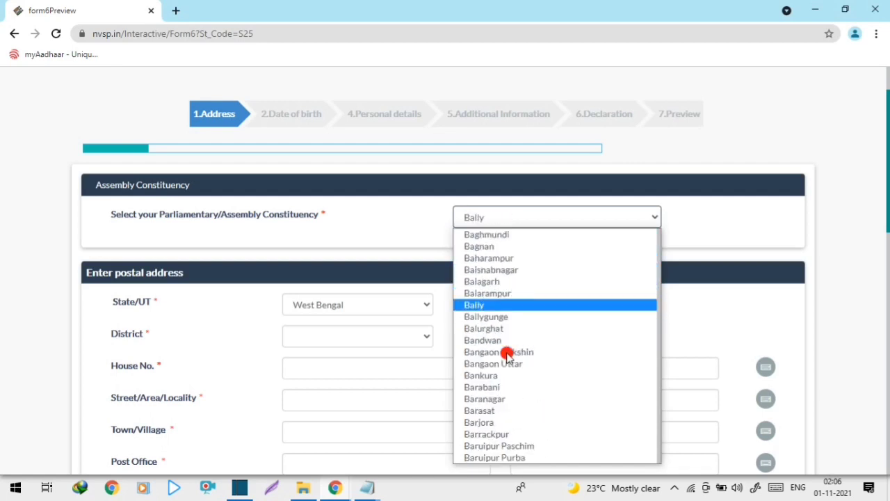
key(Down)
key(Down)
key(Down)
key(Down)
key(Down)
key(Down)
key(Down)
key(Down)
key(Down)
key(Down)
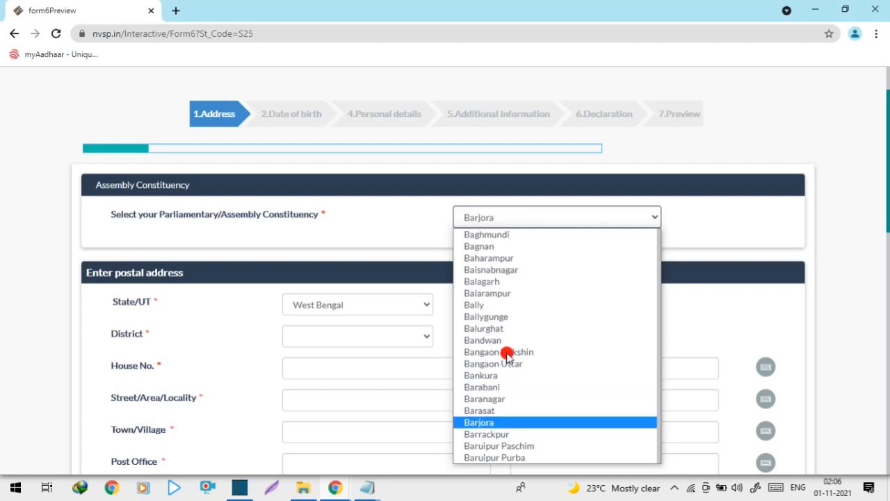
key(Down)
key(Down)
key(Down)
key(Down)
key(Down)
key(Down)
key(Down)
key(Down)
key(Down)
key(Down)
key(Down)
key(Down)
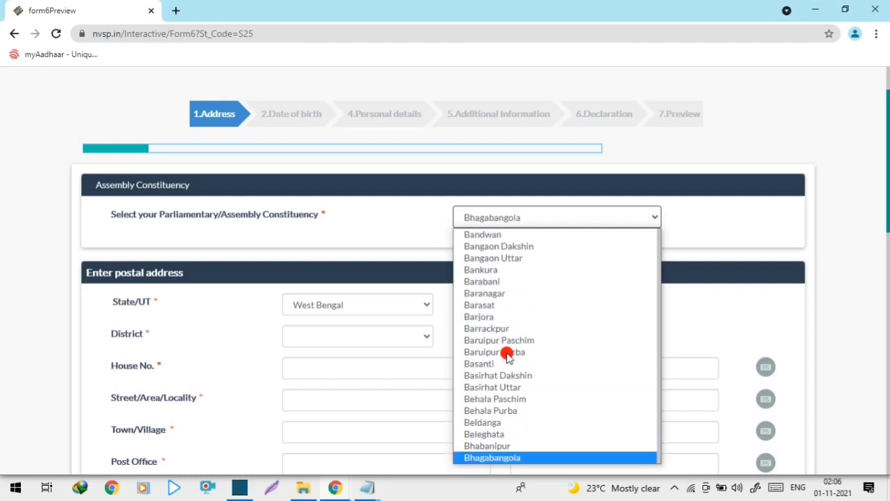
click(423, 221)
Step: Choose Balurghat as the assembly constituency, replacing Bhagabangola
click(514, 216)
scroll(487, 374, down, 2)
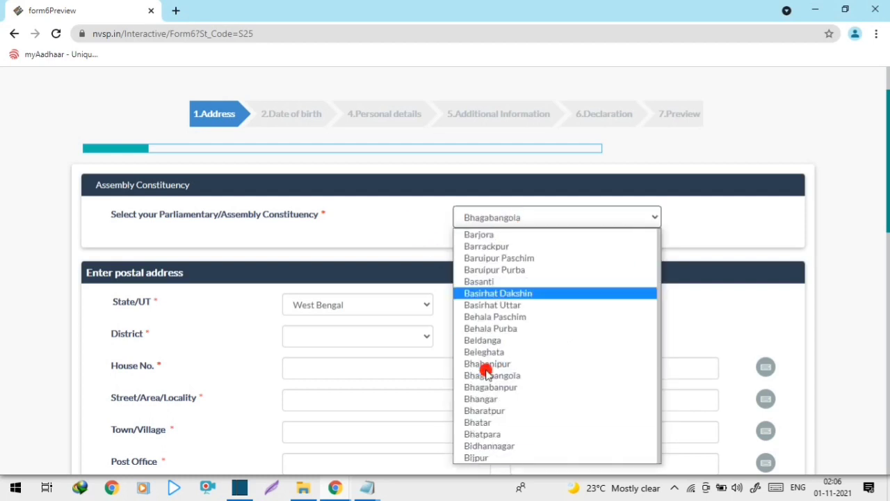
scroll(487, 374, down, 20)
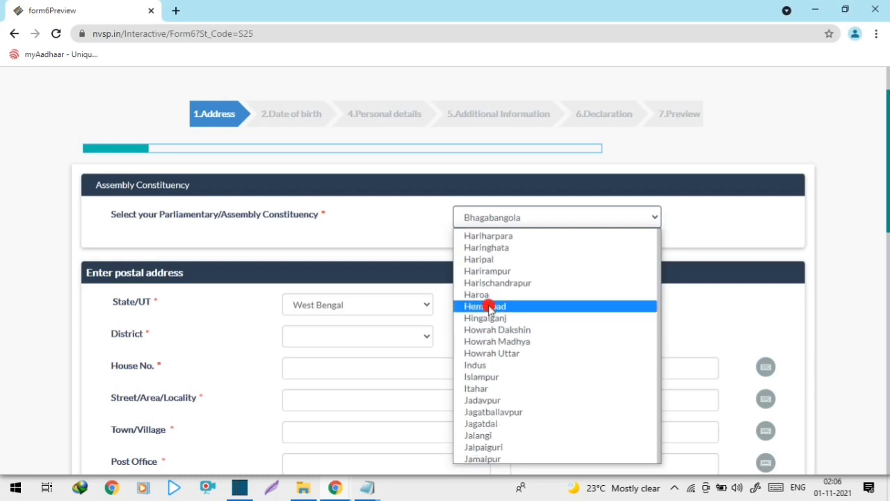
scroll(489, 308, up, 20)
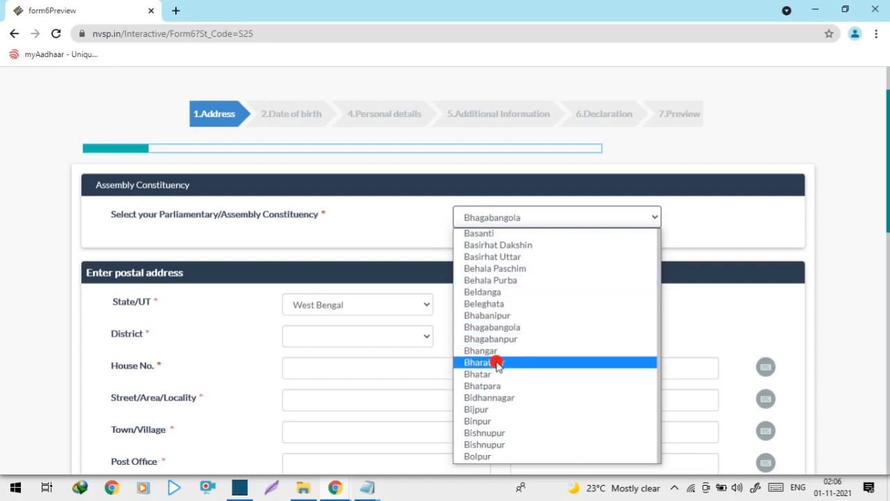
scroll(500, 334, up, 2)
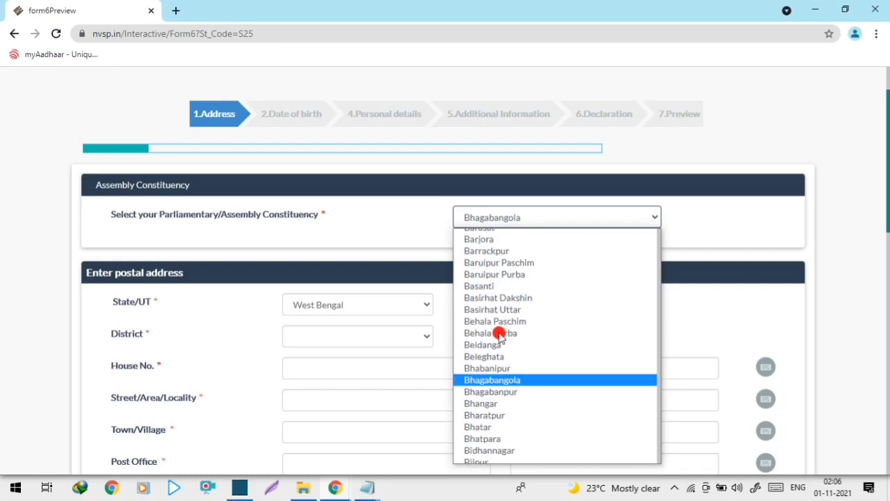
scroll(500, 336, up, 3)
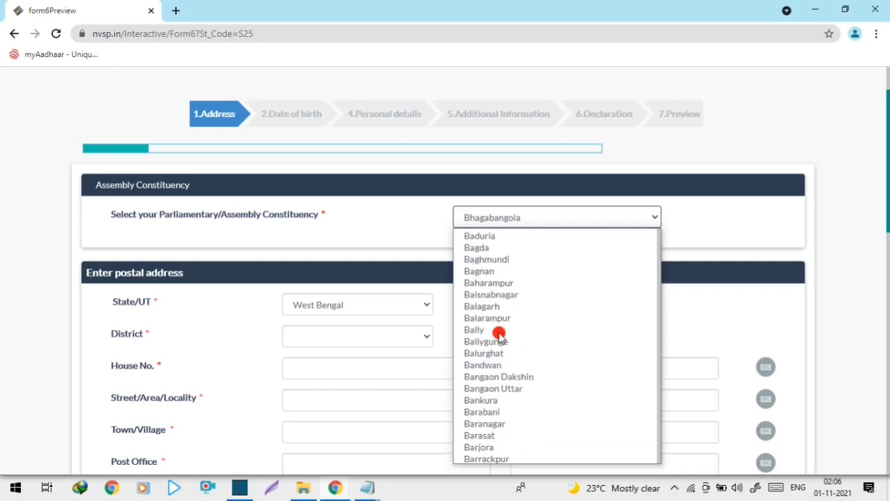
click(495, 356)
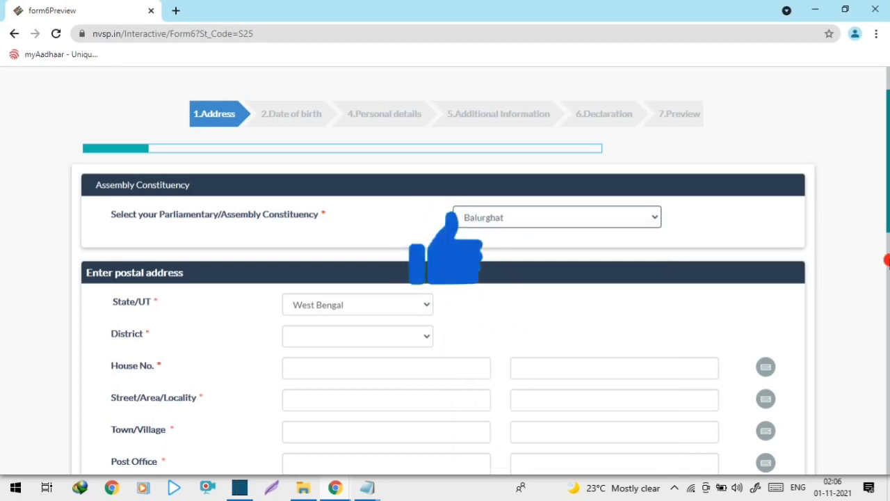
Step: Select DAKSHIN DINAJPUR as the district and move into the House No. field
scroll(383, 288, down, 1)
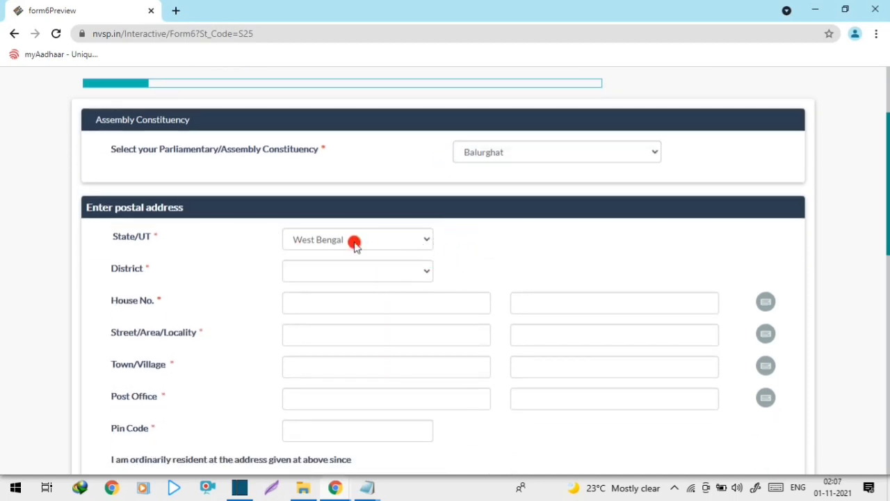
scroll(354, 244, down, 1)
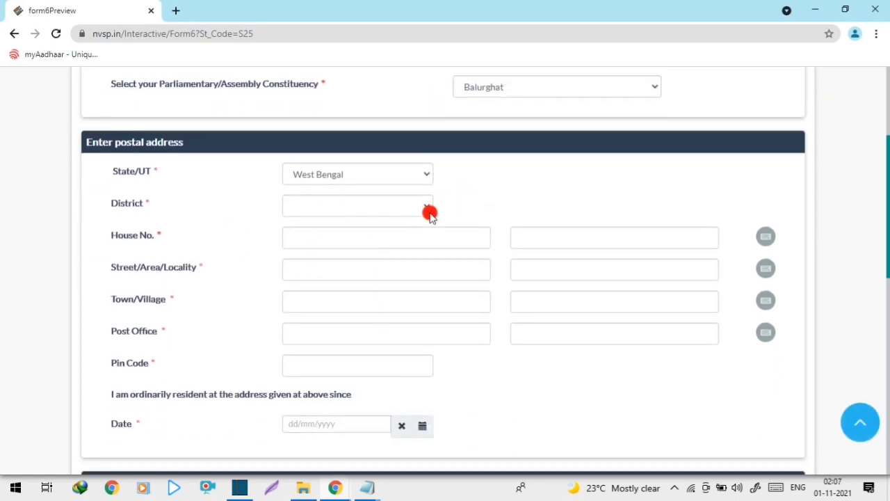
click(424, 213)
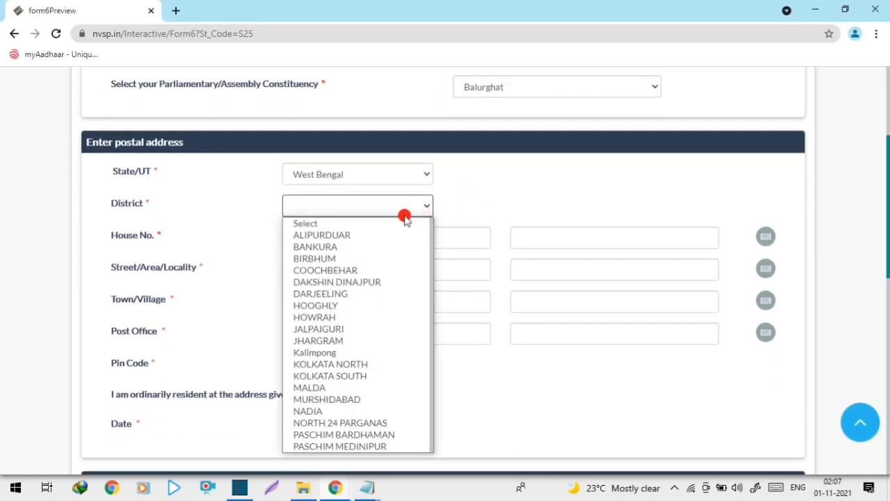
click(370, 283)
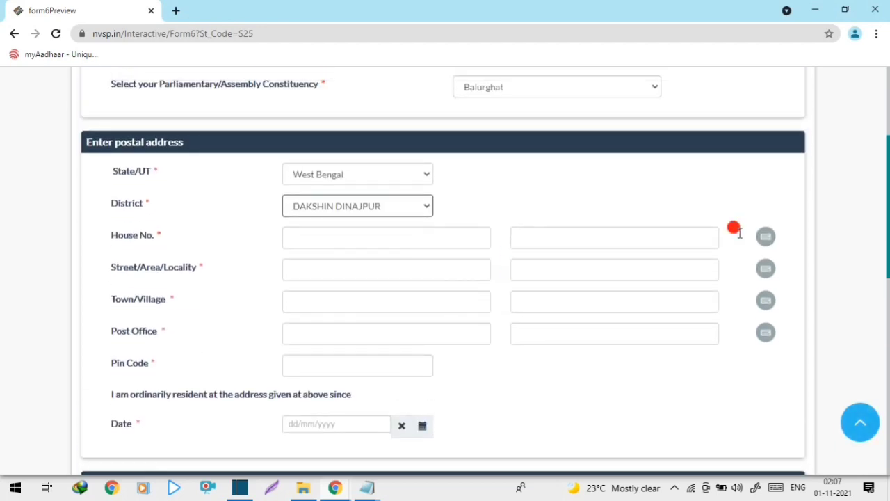
click(308, 231)
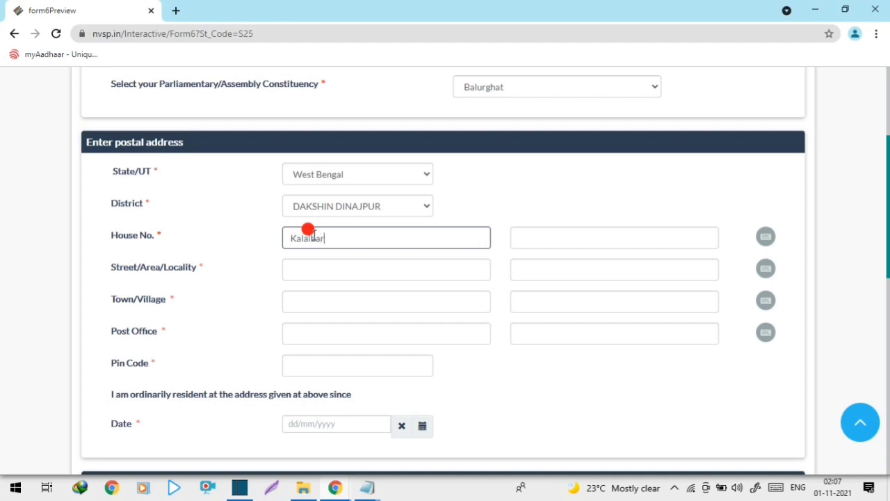
Step: Copy Kalaibari from House No. into the Street/Area/Locality field
click(536, 212)
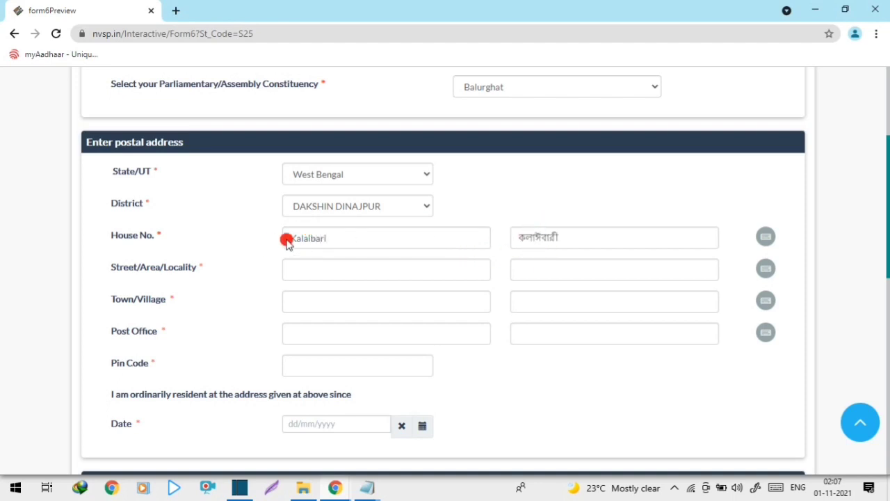
drag(586, 244, 486, 253)
click(538, 199)
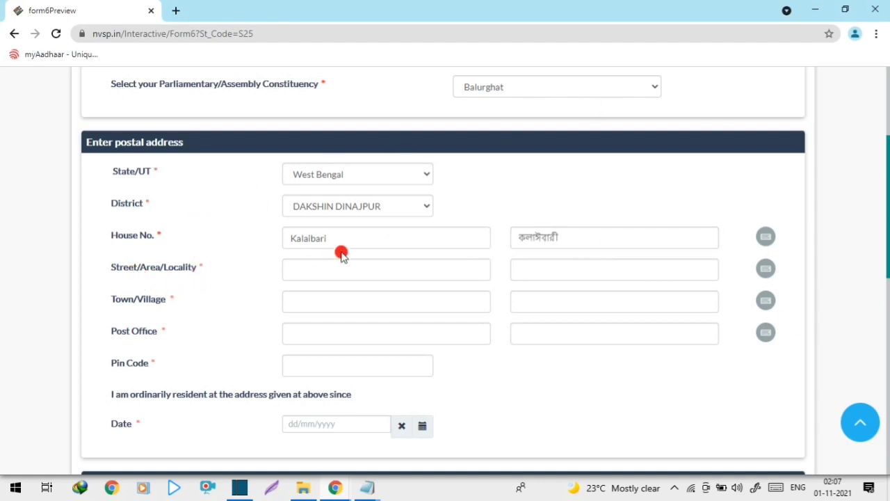
drag(341, 239, 275, 241)
key(ctrl+c)
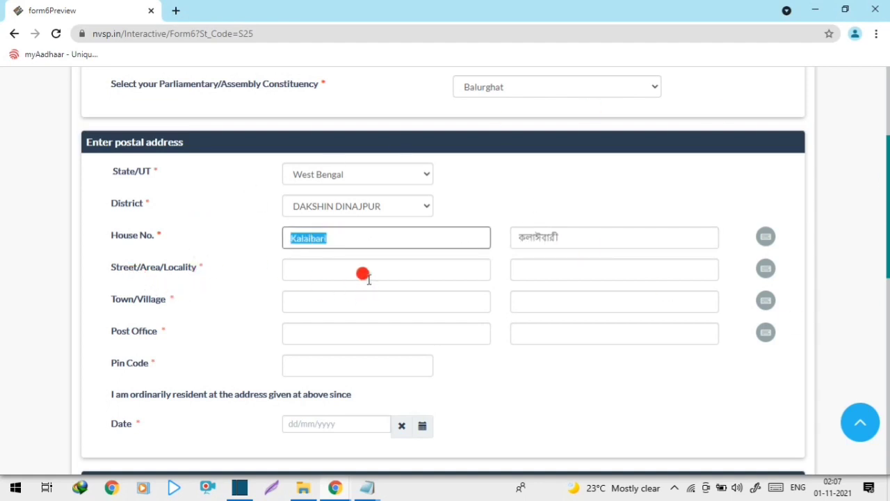
click(368, 271)
key(ctrl+v)
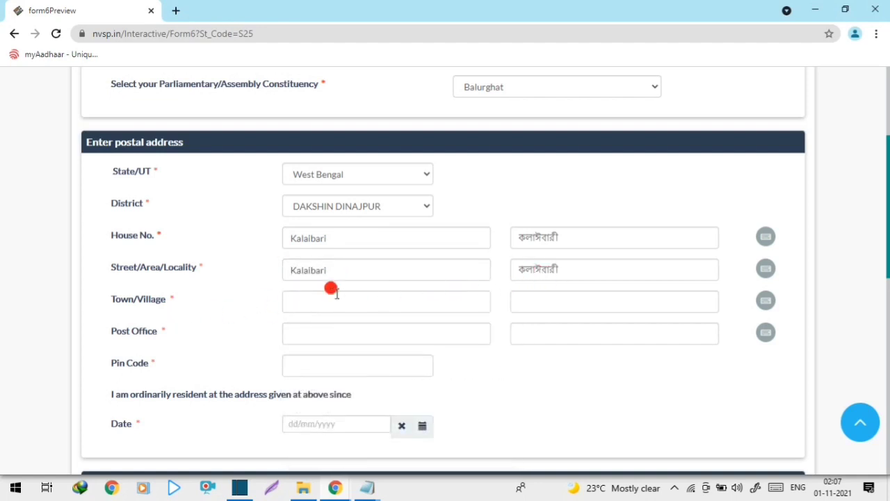
Step: Open and close the Bengali on-screen keyboard beside the House No. field
drag(522, 240, 585, 237)
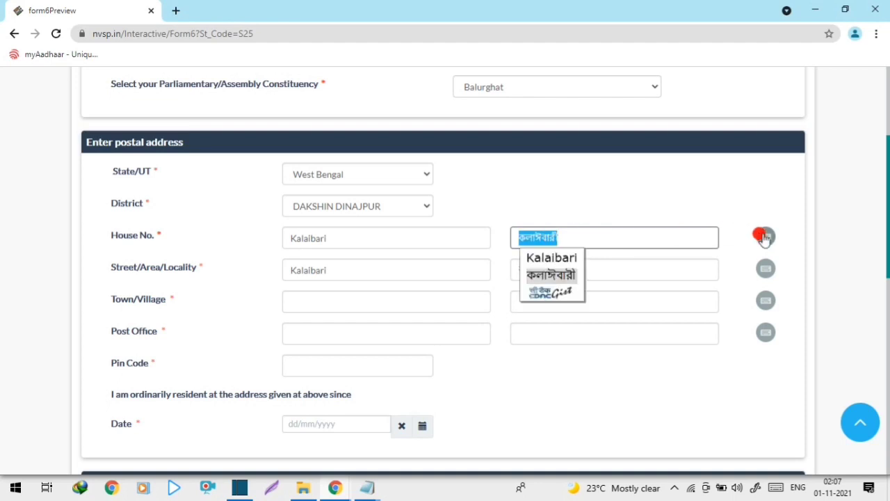
click(764, 238)
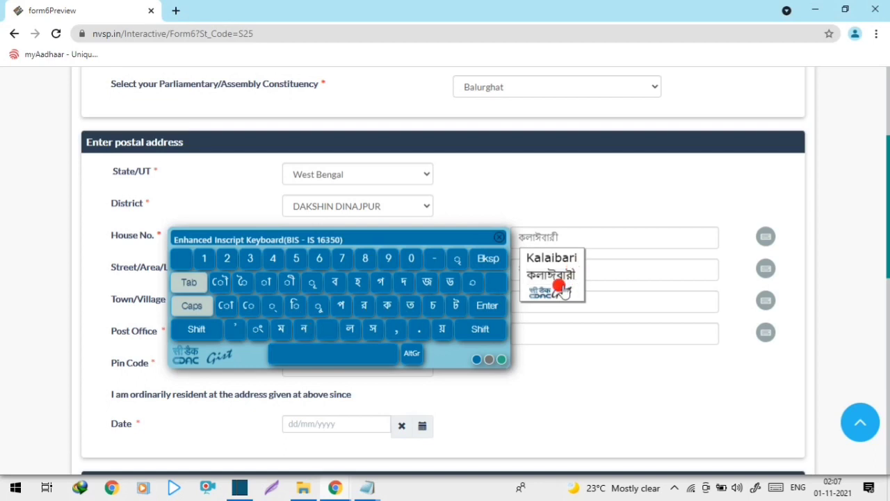
click(497, 238)
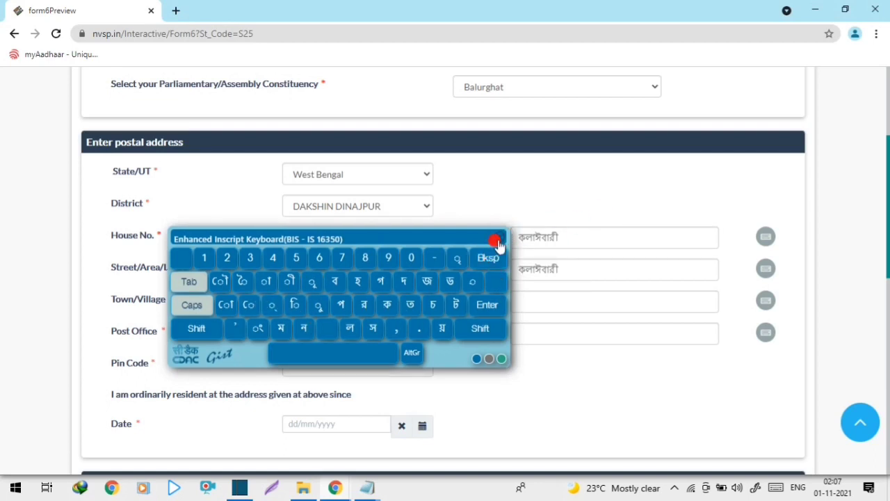
click(499, 237)
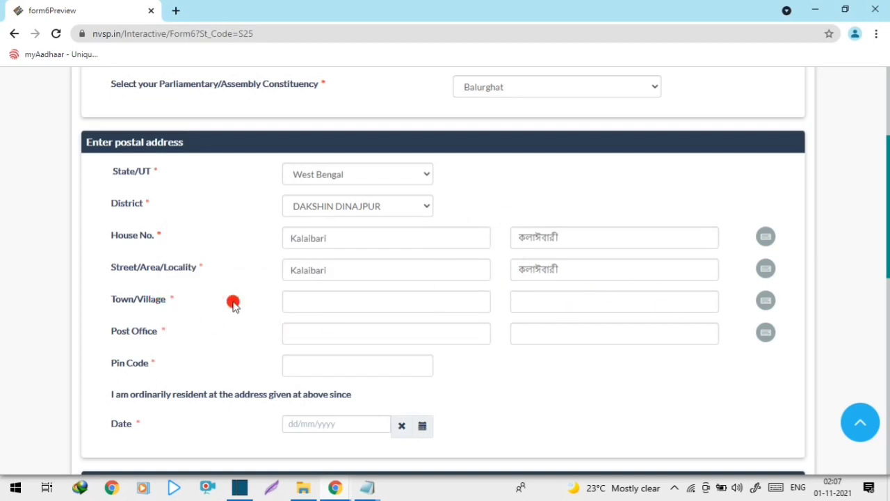
click(369, 298)
Step: Enter Town/Village Kalaibari, Post Office balurghat and Pin Code 733101
key(ctrl+v)
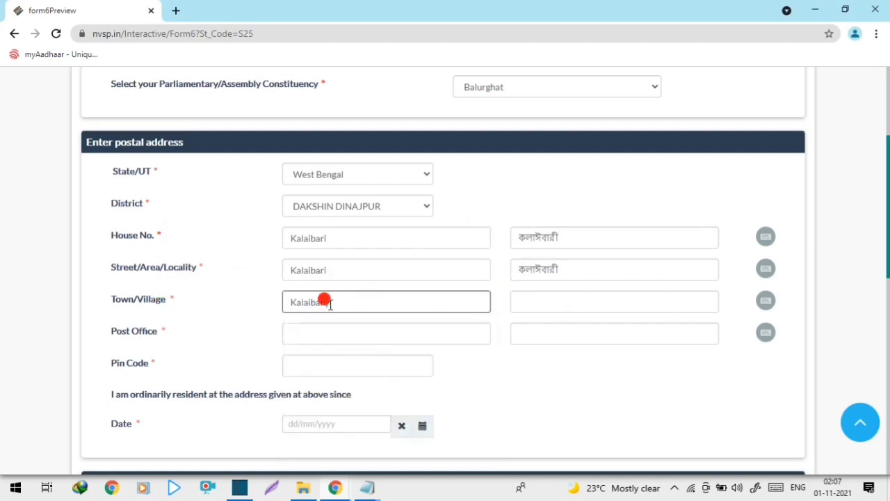
click(271, 306)
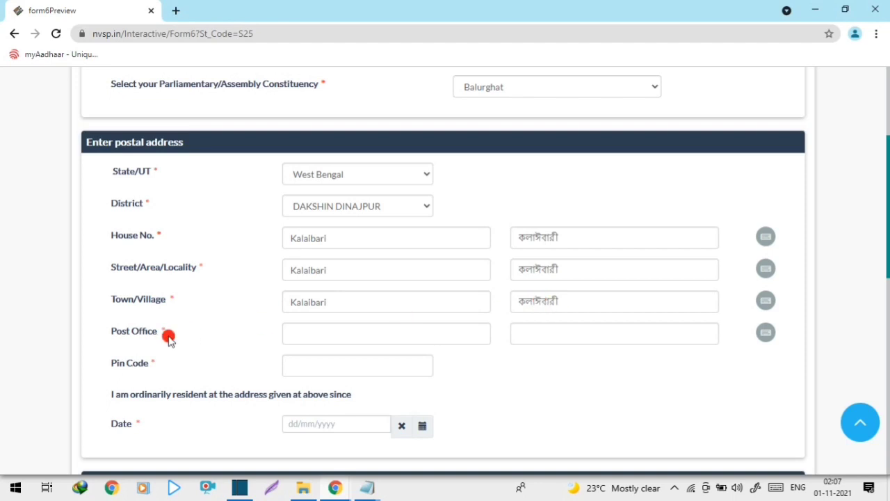
click(309, 324)
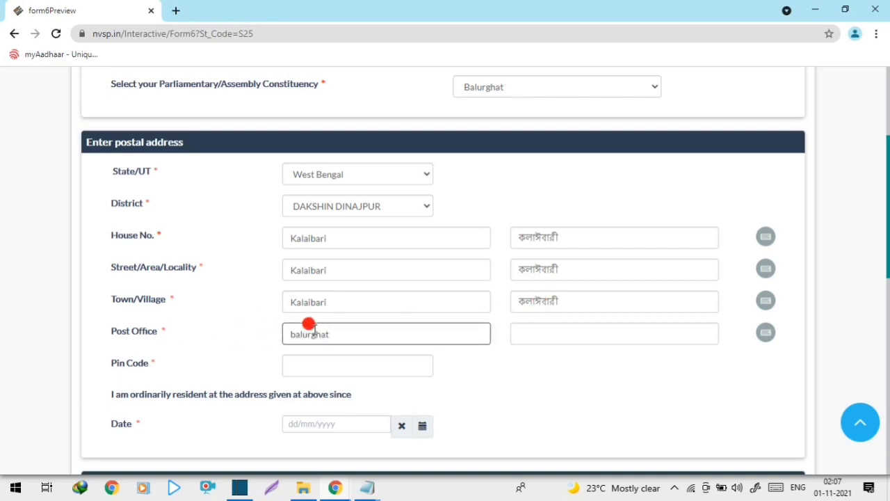
text(balurghat)
click(260, 320)
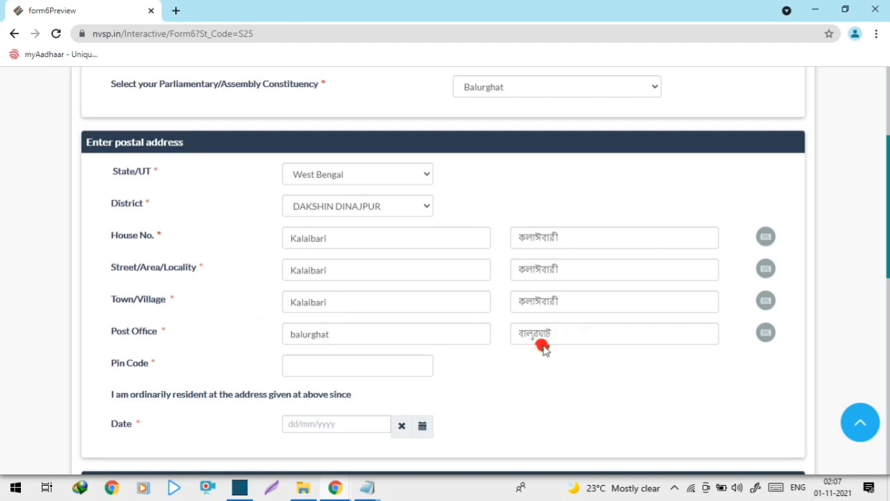
click(336, 365)
text(733)
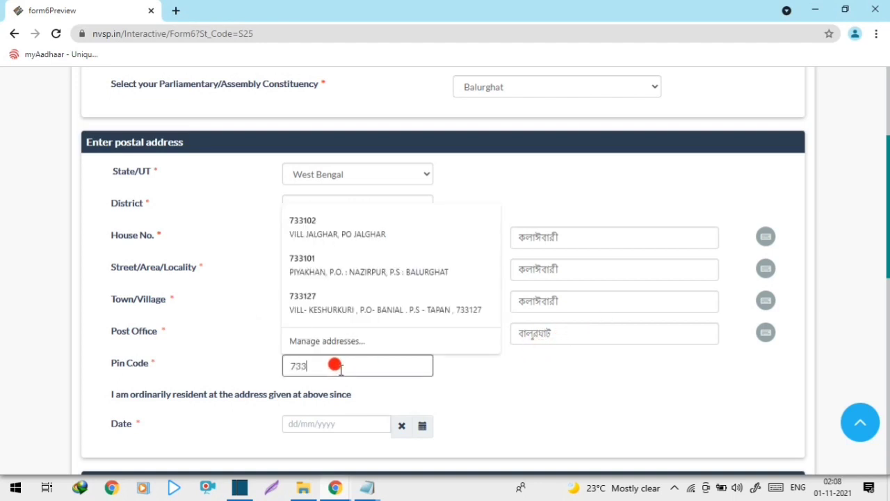
text(101)
click(526, 373)
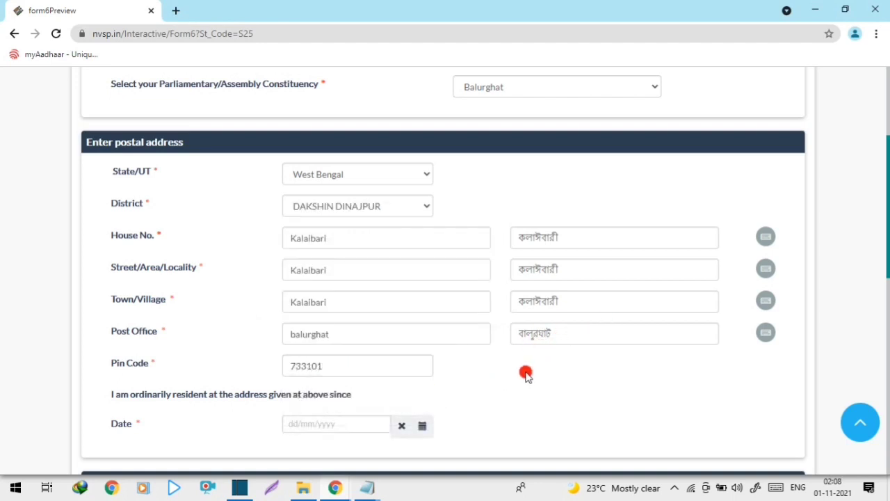
scroll(557, 366, down, 1)
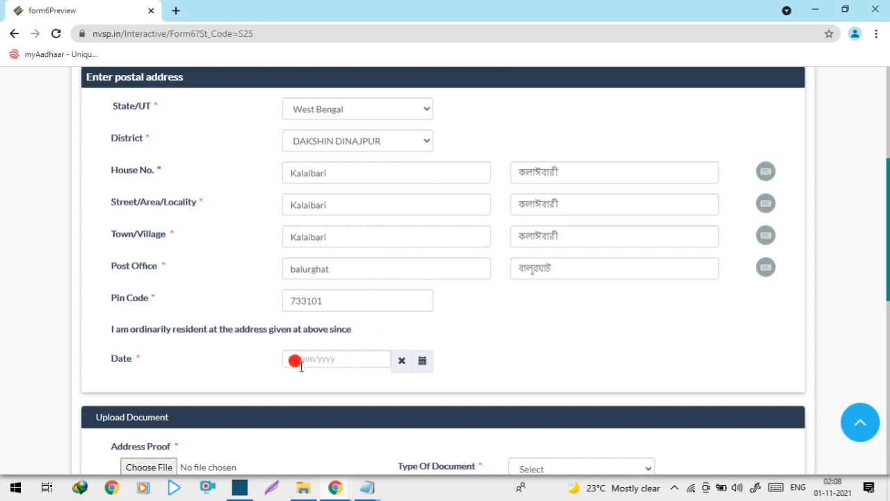
Step: Pick 1996, Sep and day 9 in the calendar so the residence date reads 09/09/1996
click(289, 357)
click(399, 200)
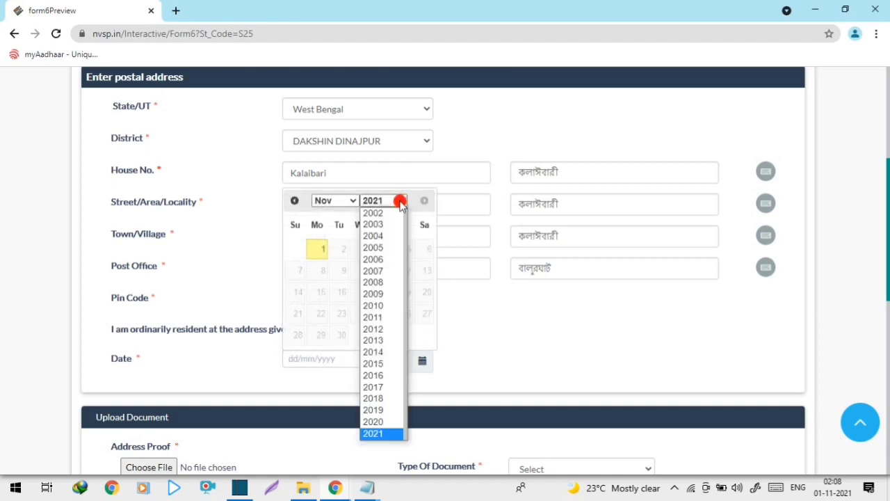
click(381, 201)
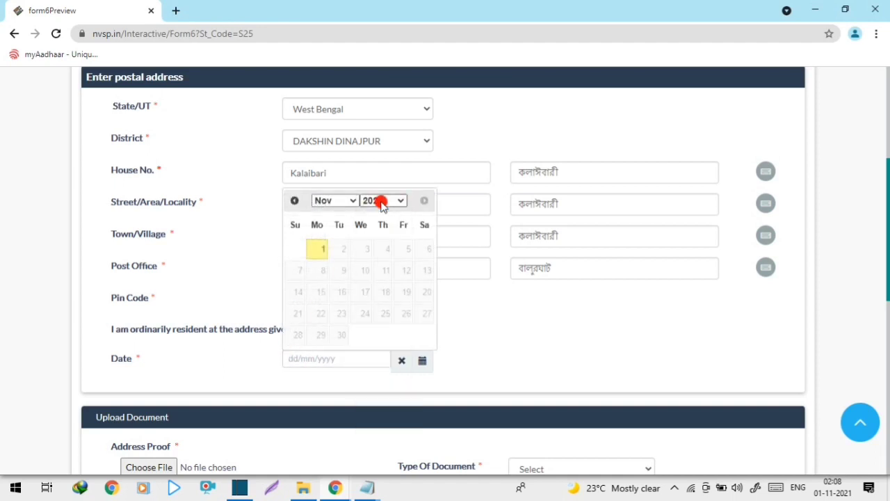
click(382, 201)
scroll(379, 235, up, 8)
scroll(378, 332, down, 6)
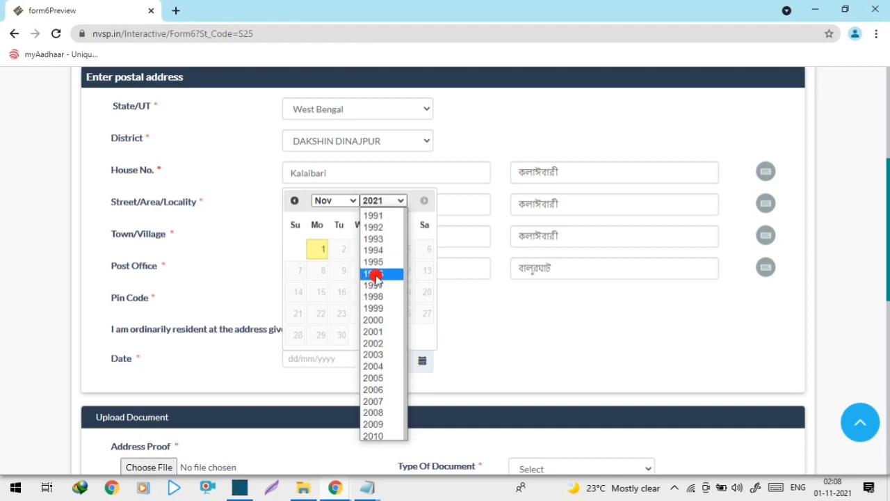
click(376, 274)
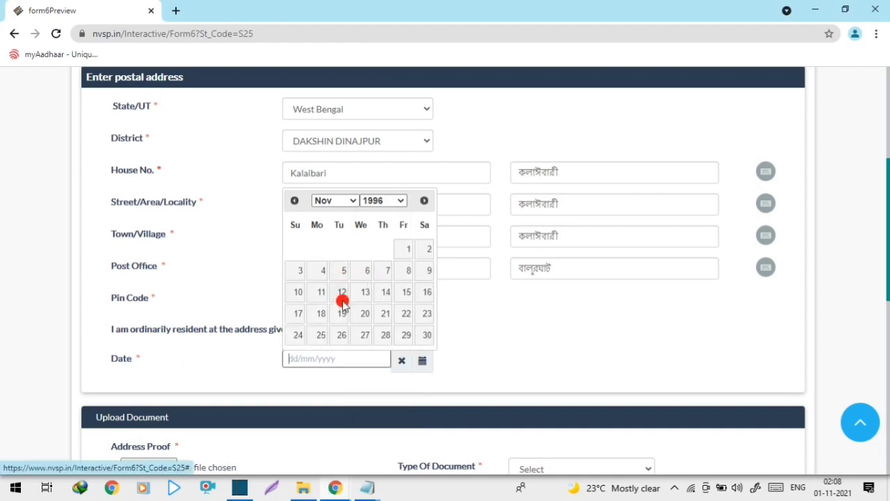
click(348, 205)
click(340, 306)
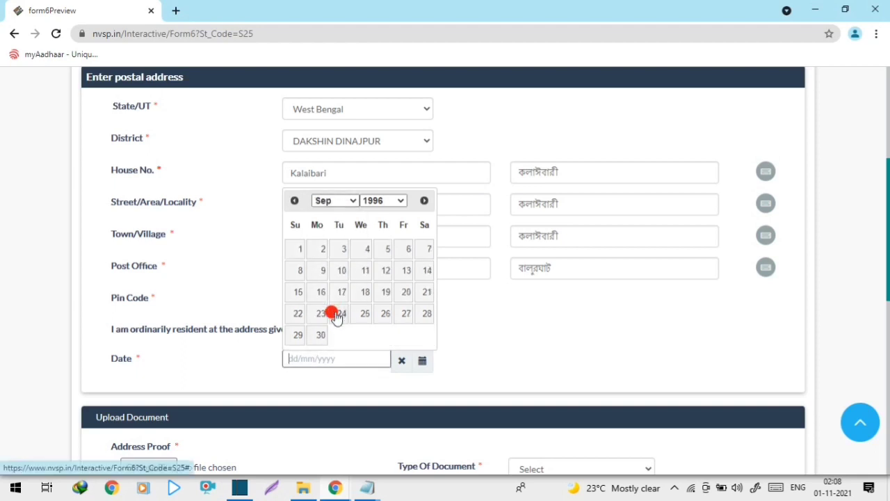
click(322, 273)
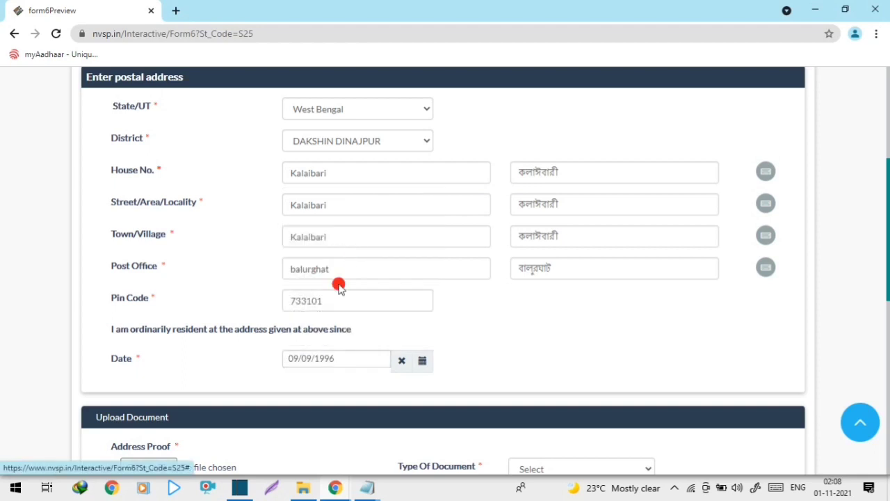
scroll(379, 318, down, 1)
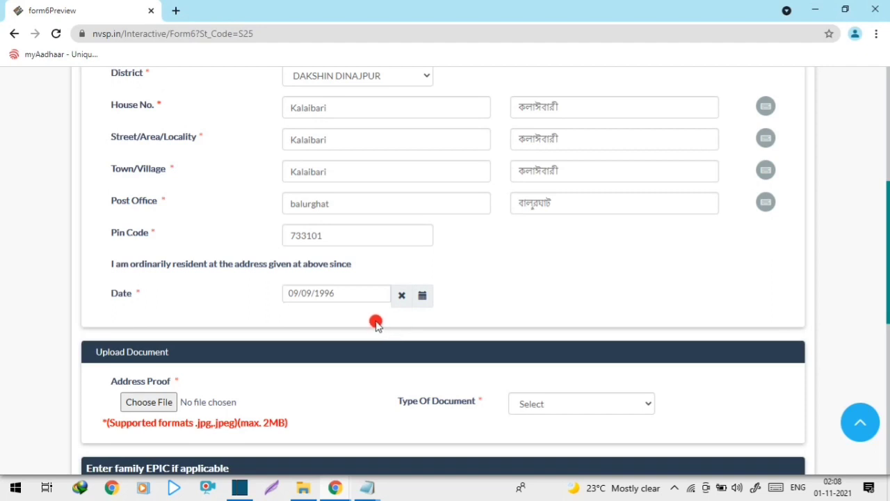
scroll(376, 324, up, 2)
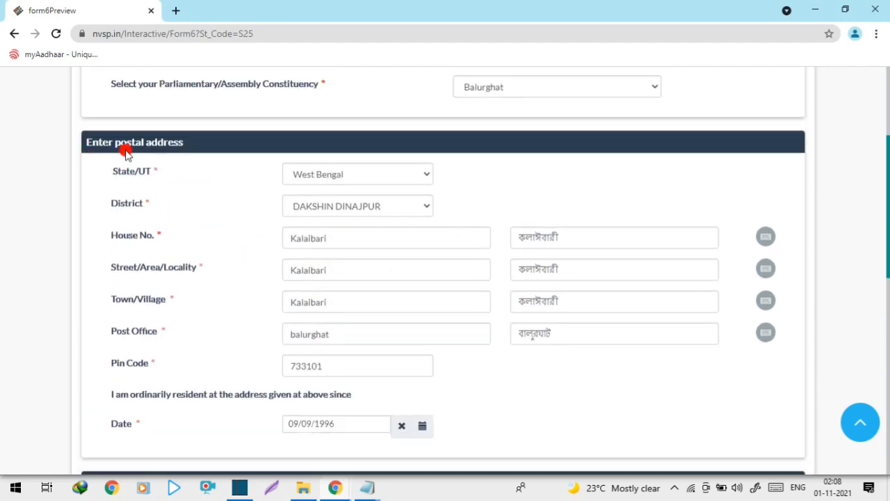
scroll(229, 290, down, 5)
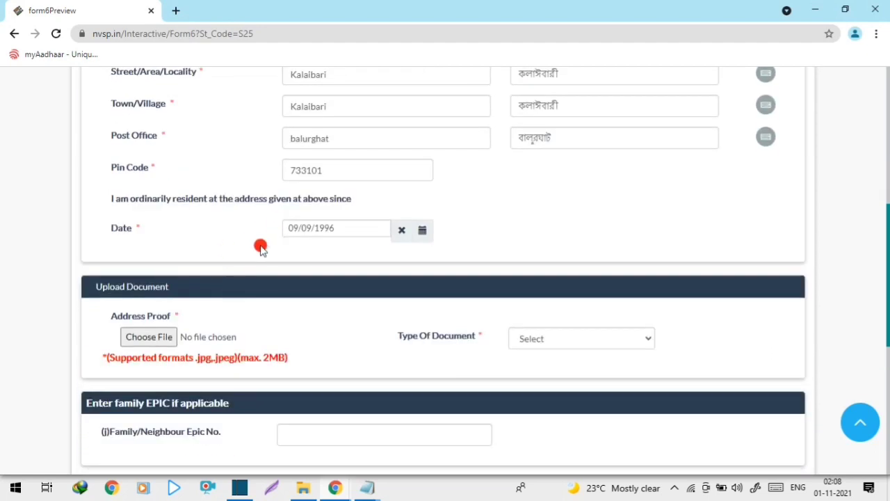
scroll(230, 236, up, 8)
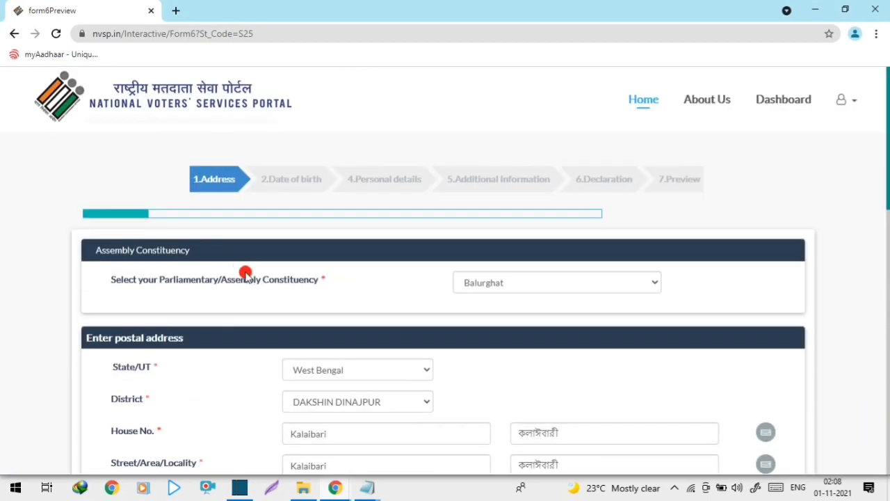
scroll(250, 289, down, 4)
scroll(253, 295, up, 2)
scroll(254, 297, down, 3)
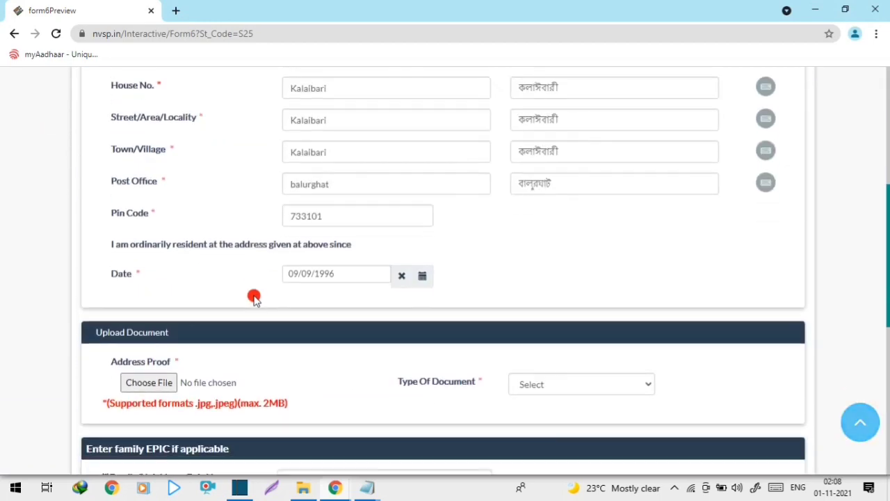
scroll(254, 298, down, 3)
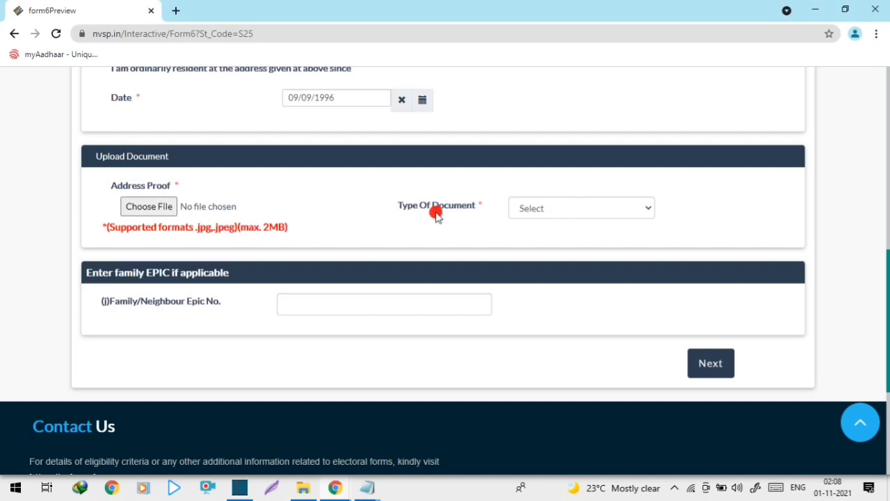
Step: Set the address-proof document type to Ration Card
click(578, 207)
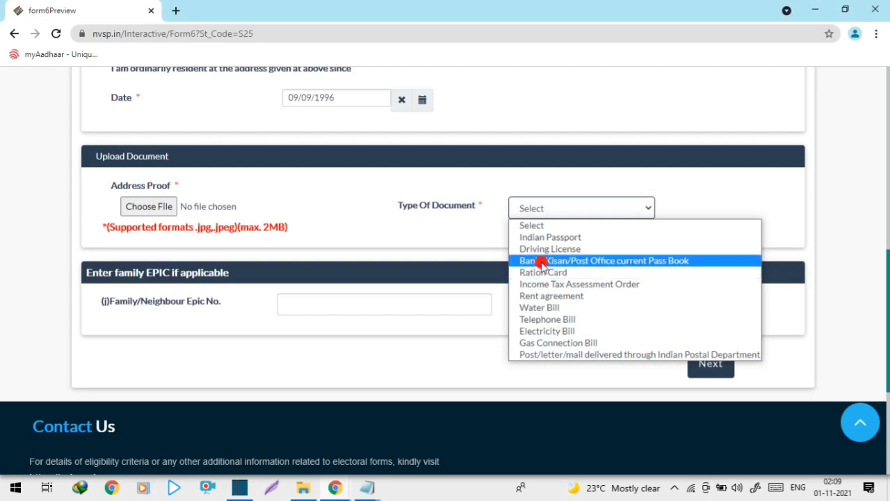
click(542, 273)
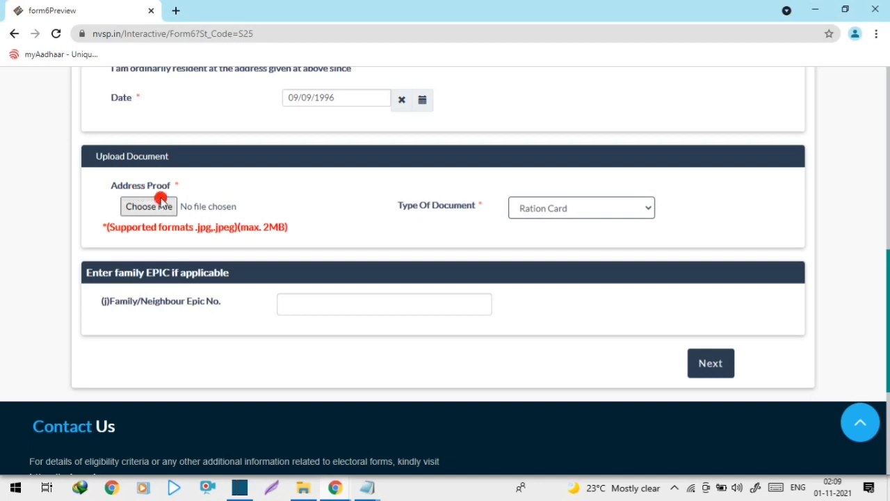
Step: Attach pradhan.jpg as the Ration Card address proof
click(160, 201)
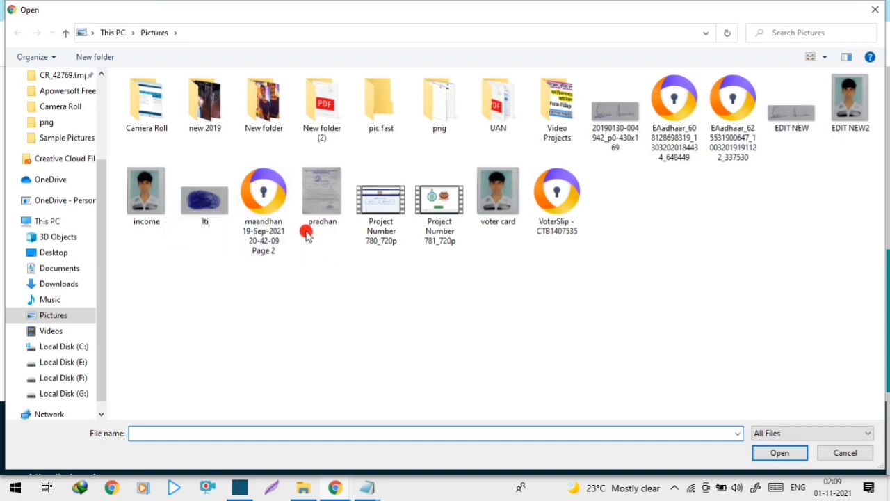
click(326, 208)
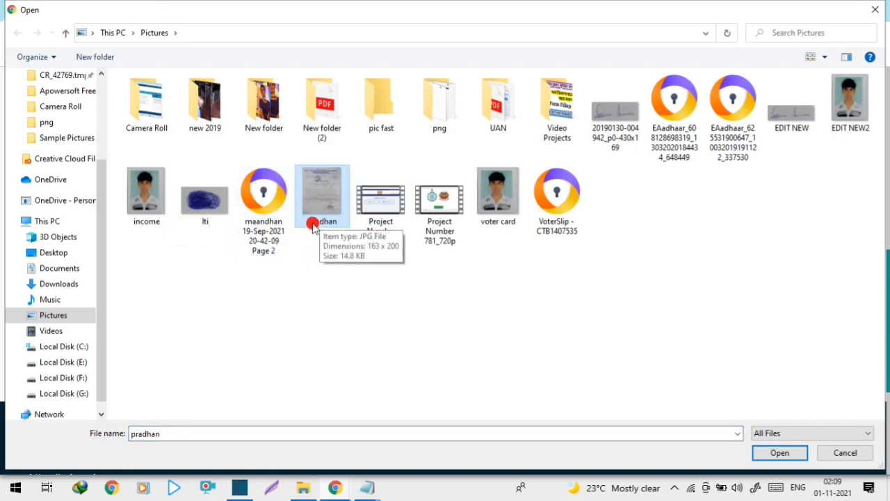
click(779, 456)
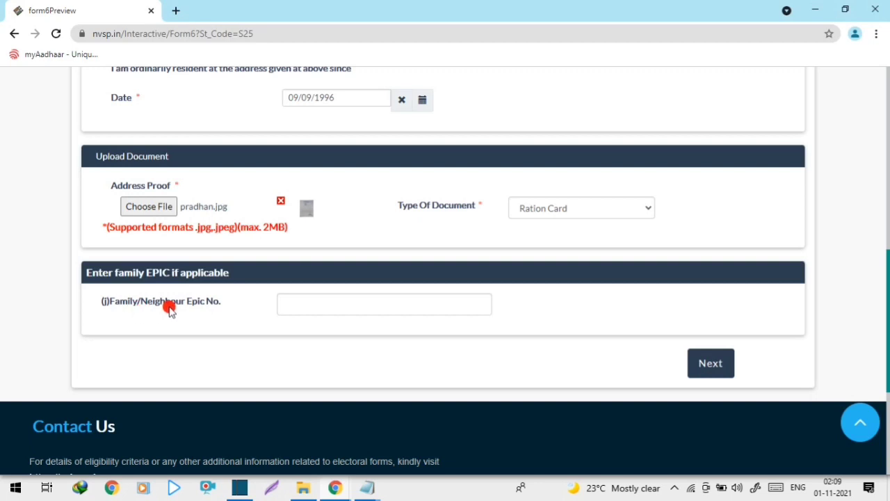
Step: Leave the Family/Neighbour EPIC No. empty and continue to the date-of-birth step
click(298, 304)
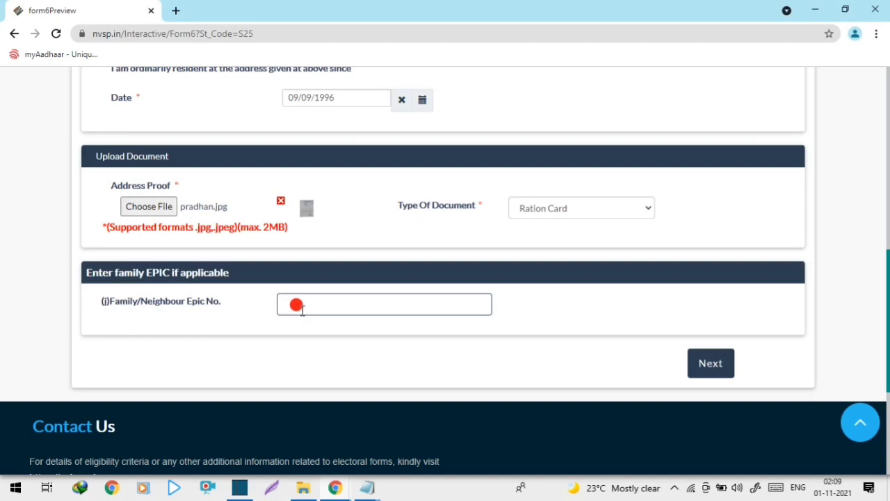
scroll(302, 309, up, 8)
scroll(301, 313, down, 15)
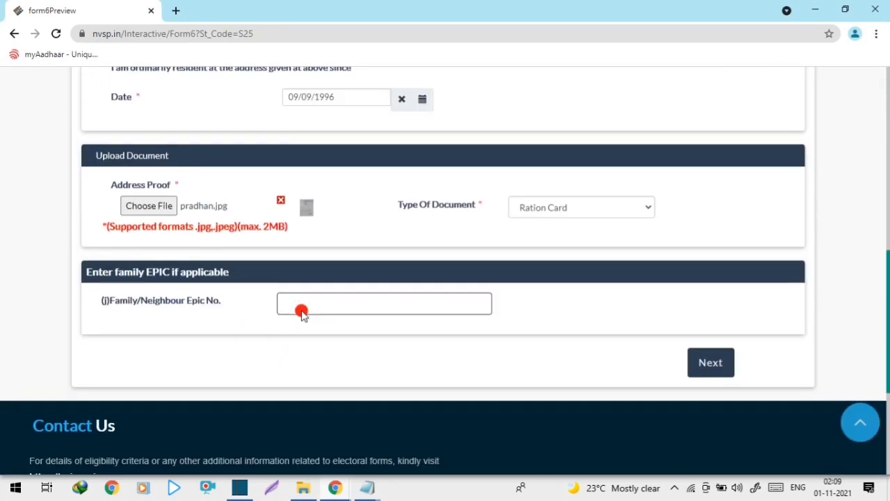
click(692, 138)
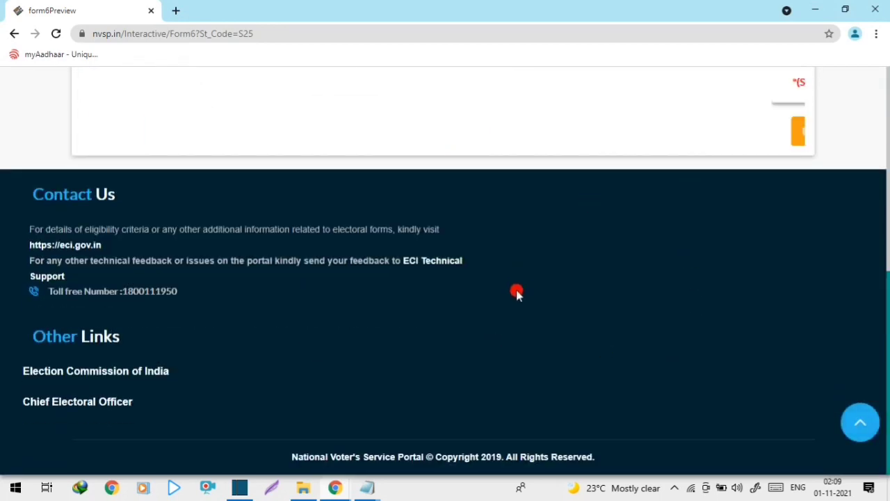
scroll(496, 329, up, 6)
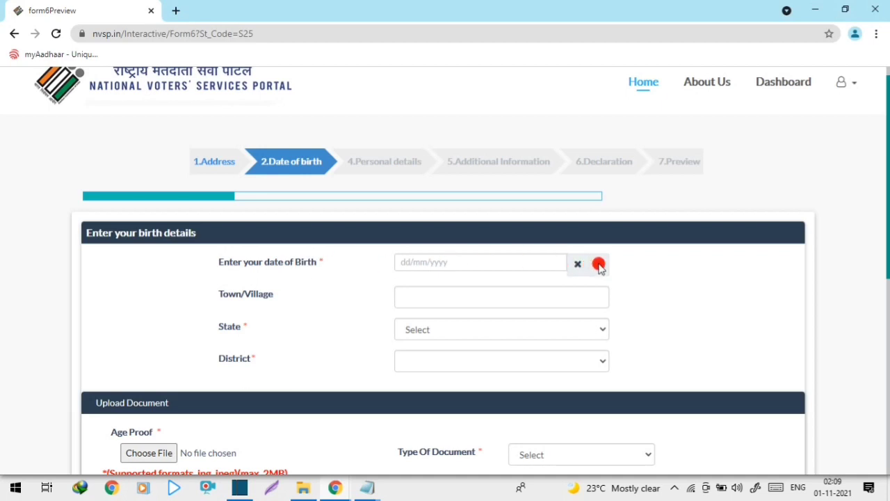
click(407, 261)
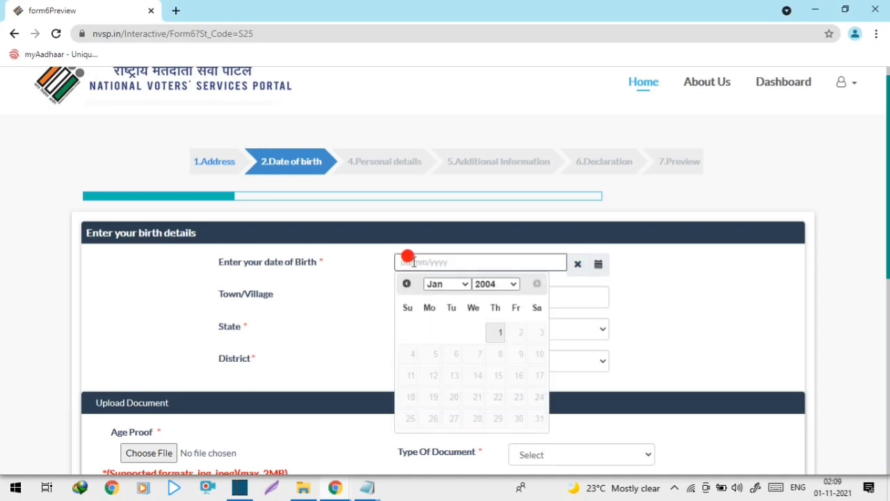
click(493, 284)
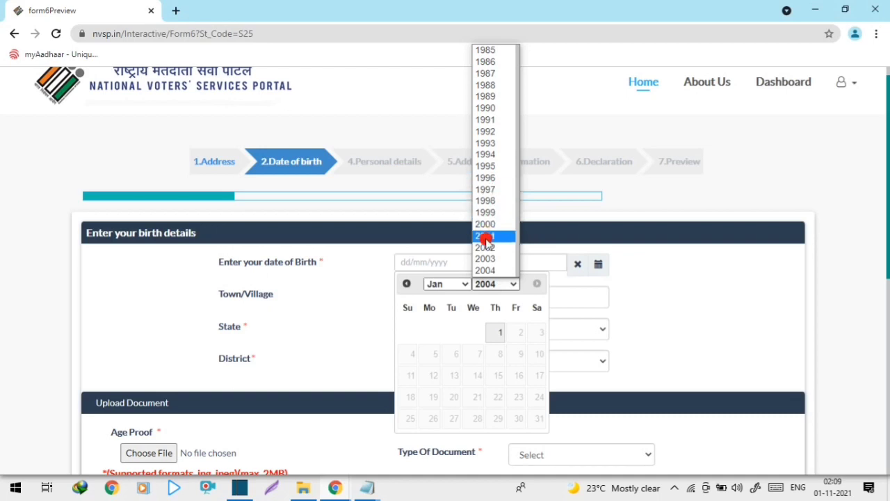
click(487, 179)
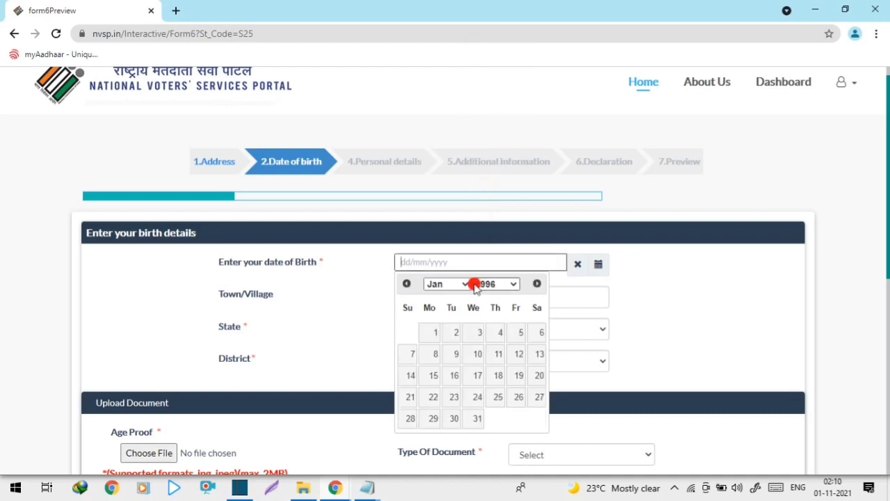
click(454, 334)
Step: Enter town Kalaibari, state West Bengal and district DAKSHIN DINAJPUR
click(427, 296)
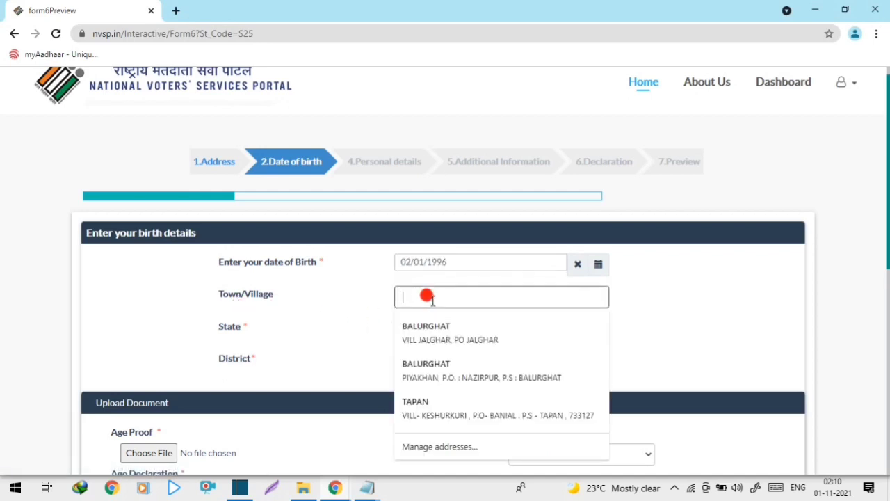
text(Kalaibari)
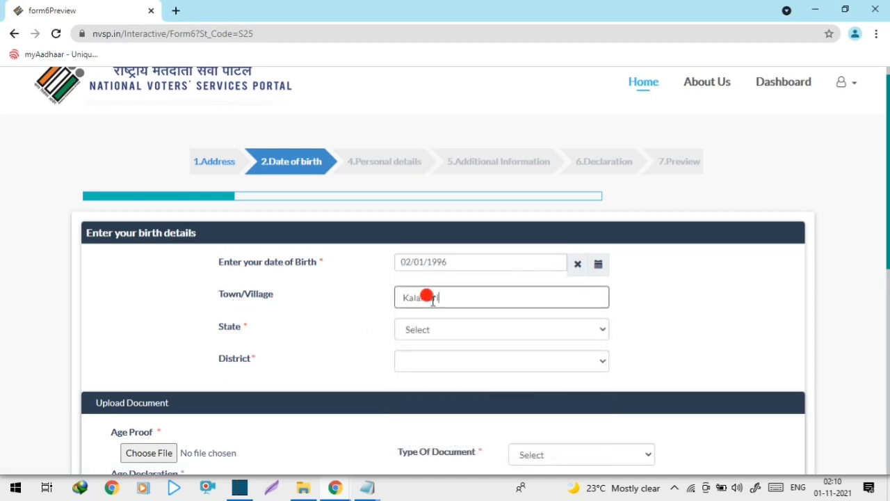
click(343, 312)
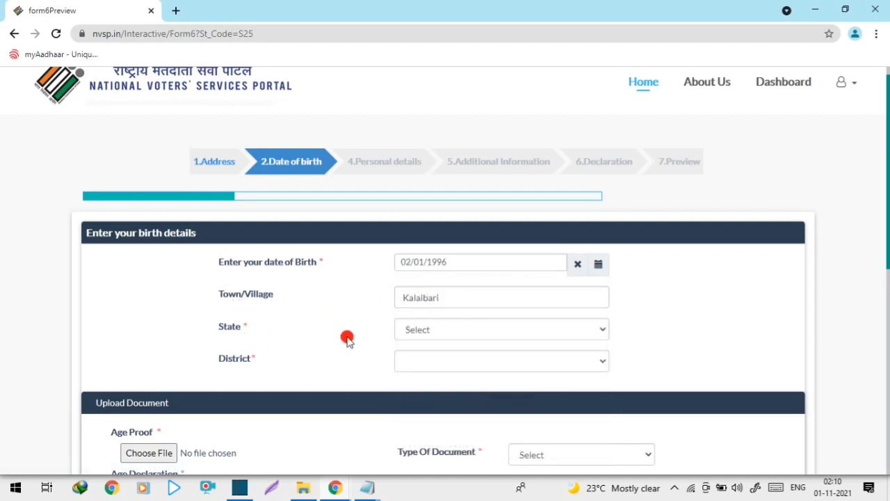
click(426, 329)
scroll(453, 258, down, 6)
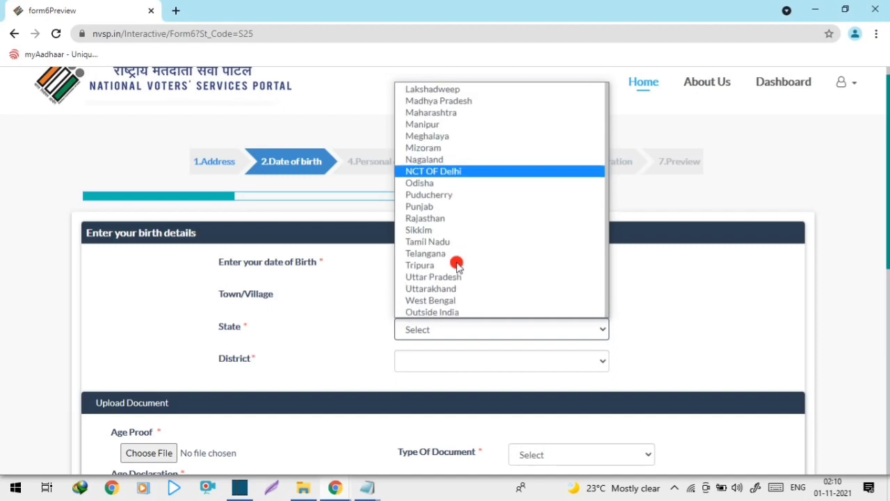
click(444, 300)
click(440, 361)
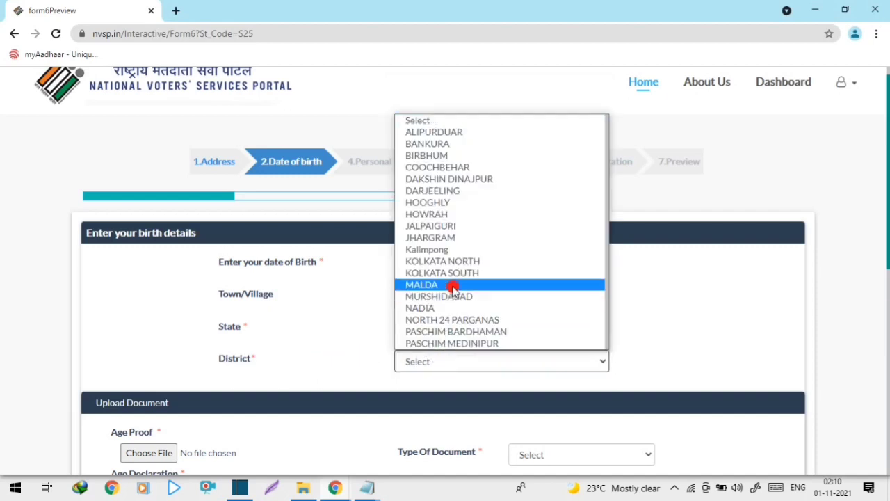
click(464, 182)
scroll(438, 380, down, 3)
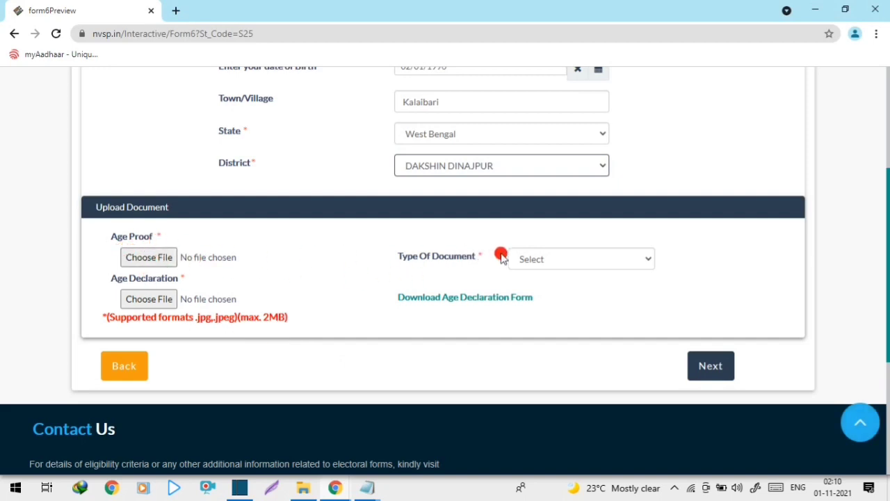
Step: Choose 'Aadhar letter issued by UIDAI' as age-proof type and attach pradhan.jpg
click(547, 259)
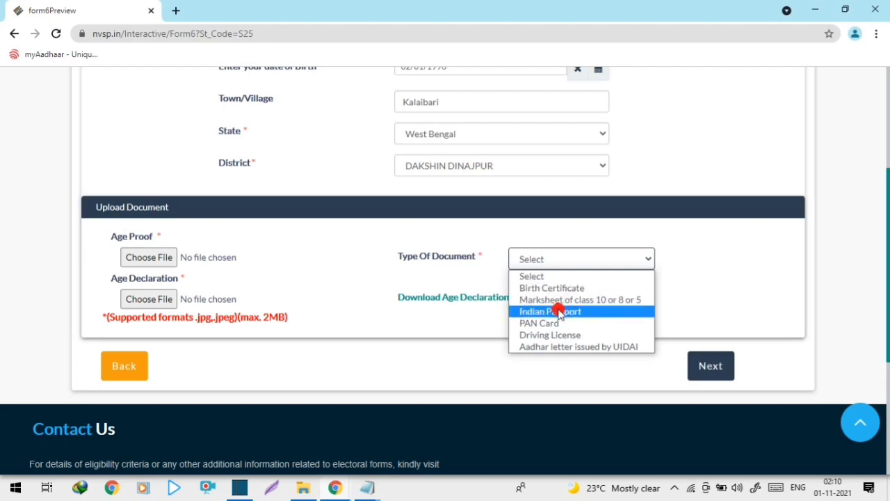
click(544, 347)
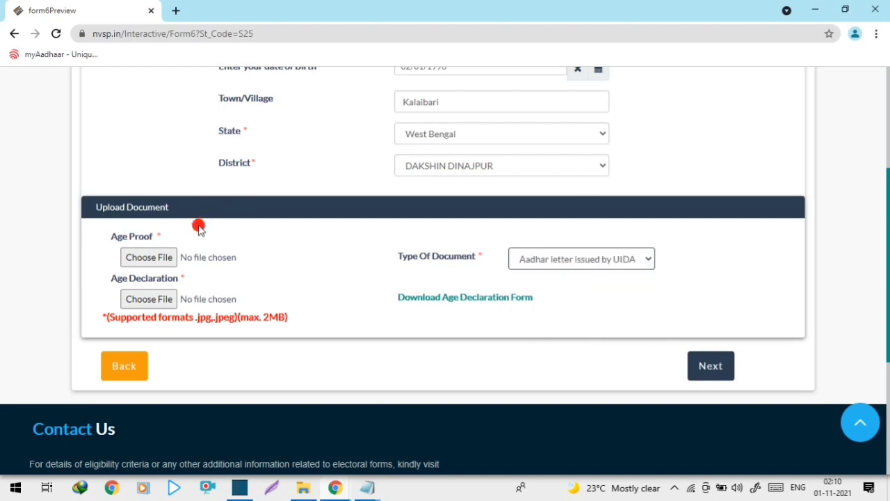
click(160, 259)
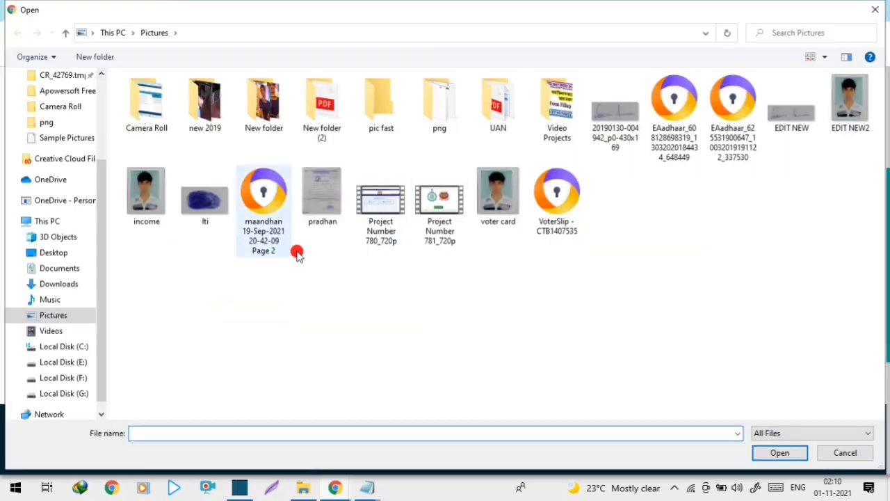
click(336, 224)
click(750, 453)
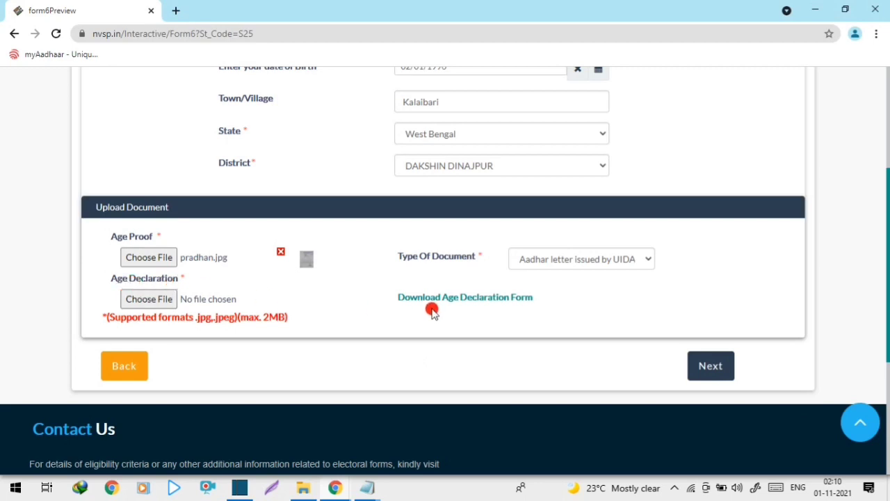
Step: Download the Age Declaration Form and open Age_Declaration_Form (5).pdf in Chrome
click(508, 304)
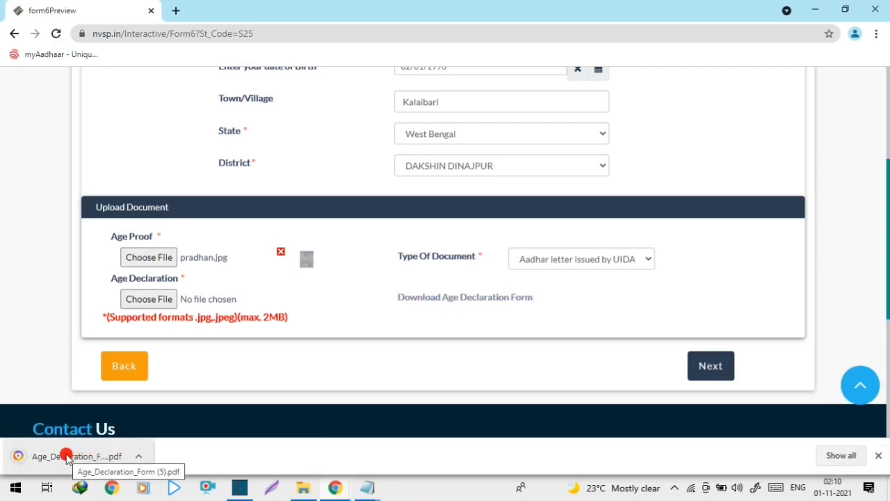
click(138, 455)
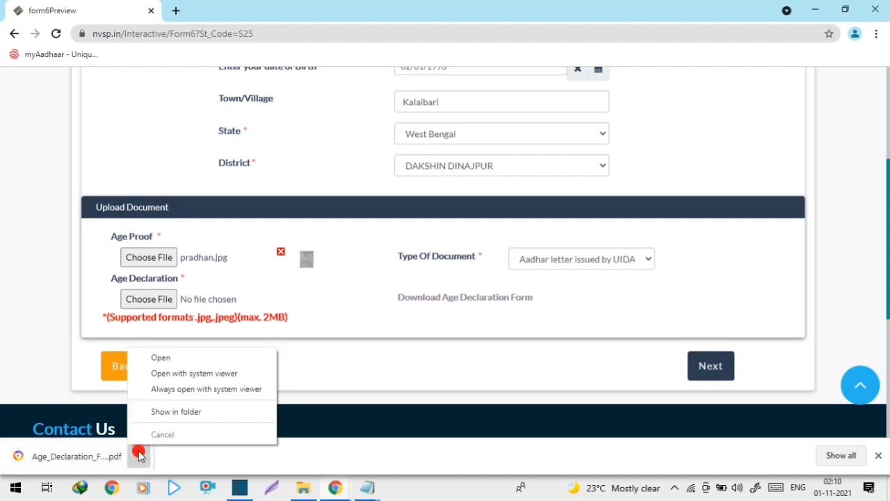
click(173, 412)
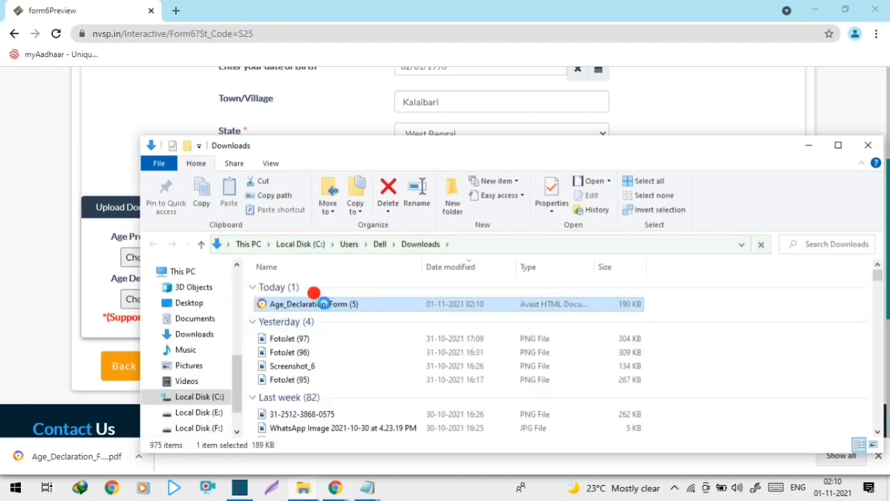
right_click(323, 304)
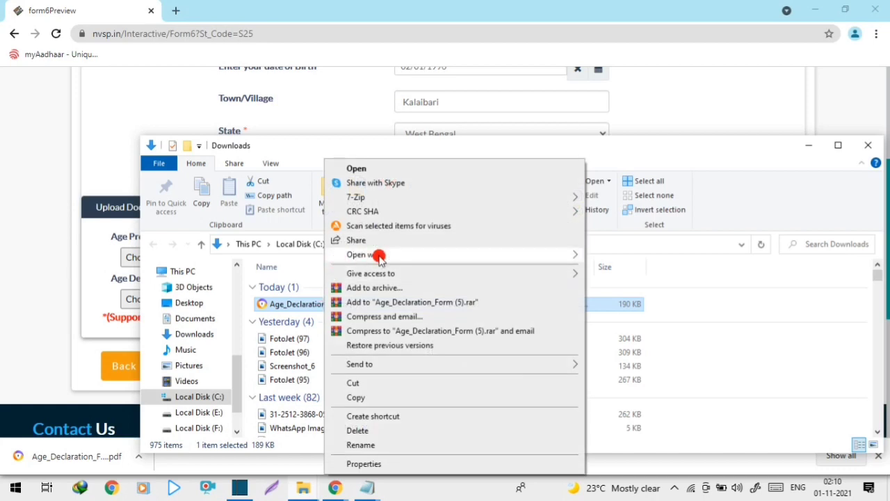
mouse_move(379, 256)
click(612, 300)
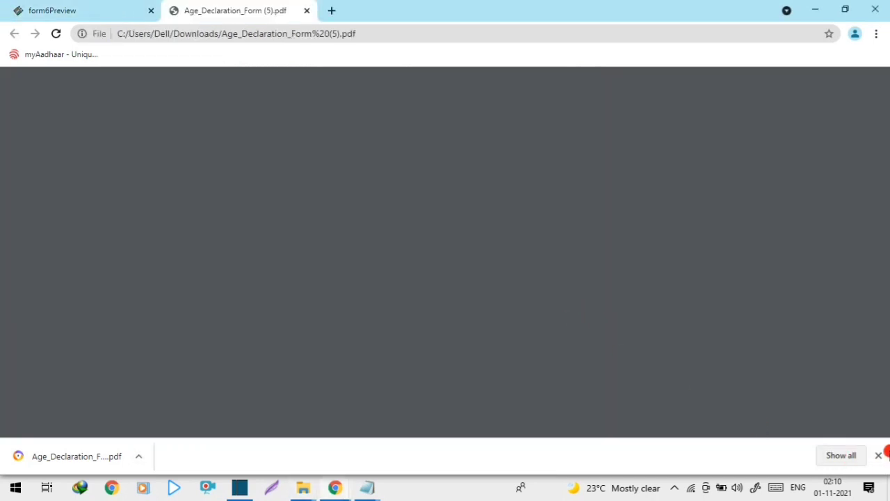
click(880, 454)
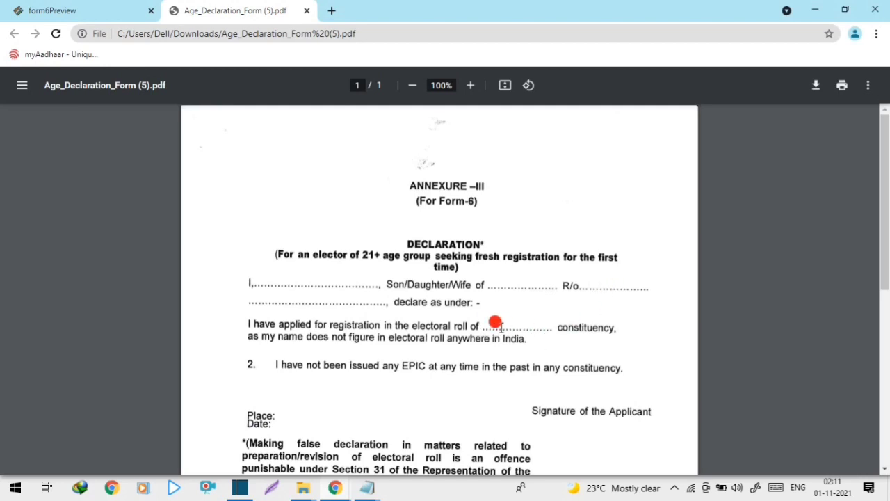
Step: Scroll through the Annexure-III declaration PDF, then return to the Form 6 tab
scroll(494, 322, down, 2)
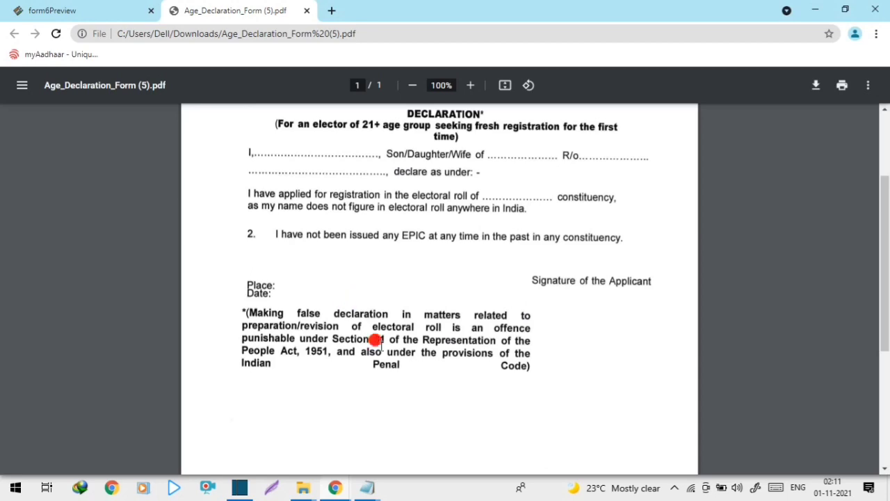
scroll(406, 364, down, 3)
scroll(406, 365, up, 3)
scroll(409, 367, down, 4)
scroll(411, 367, up, 3)
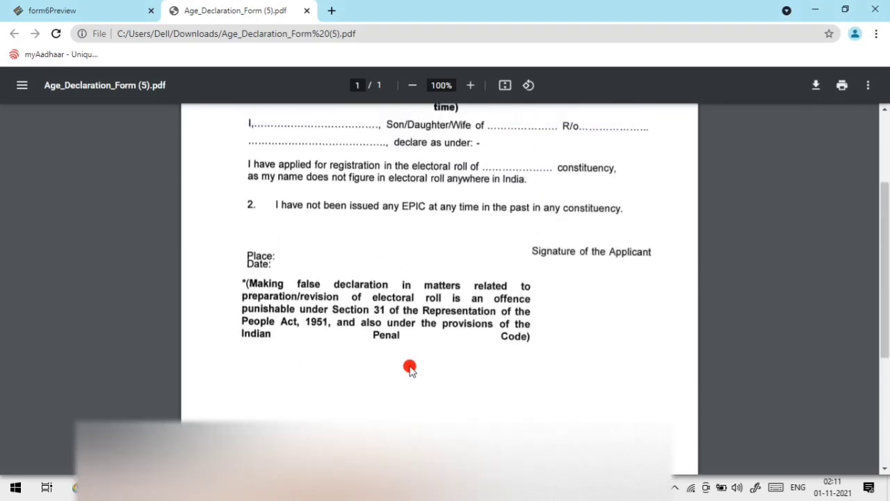
scroll(410, 368, up, 3)
click(101, 11)
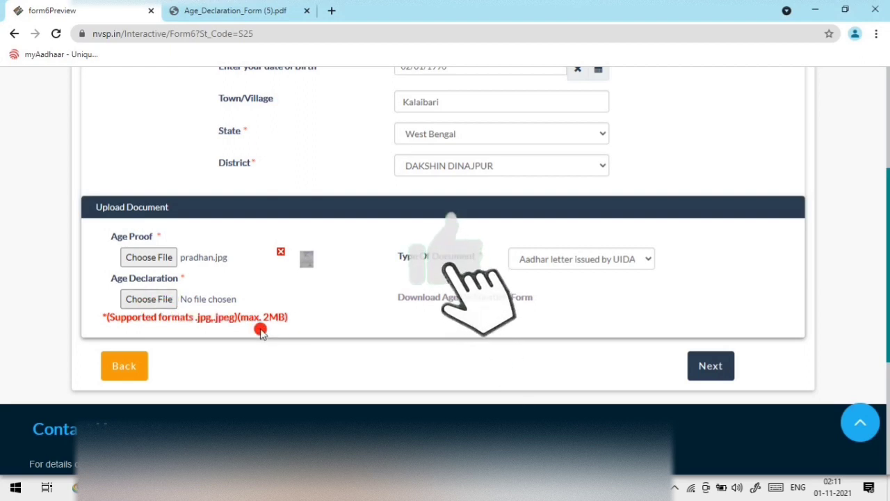
Step: Attach pradhan.jpg as the Age Declaration document
click(160, 300)
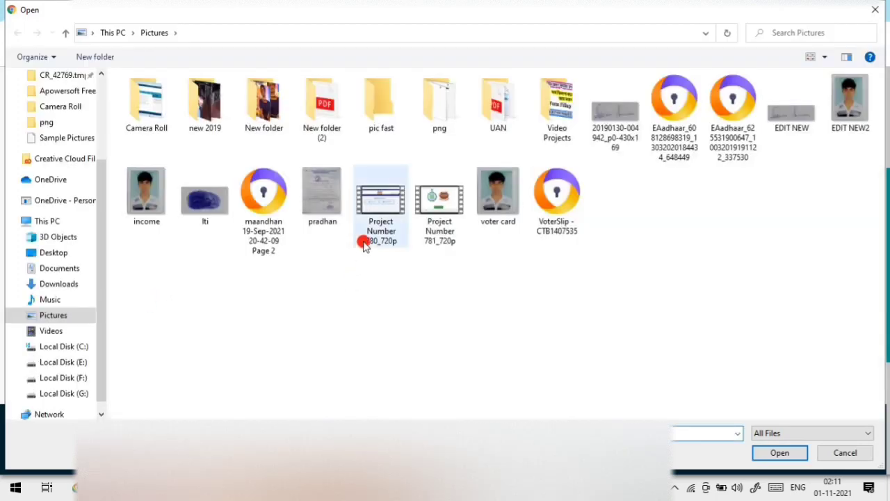
click(333, 203)
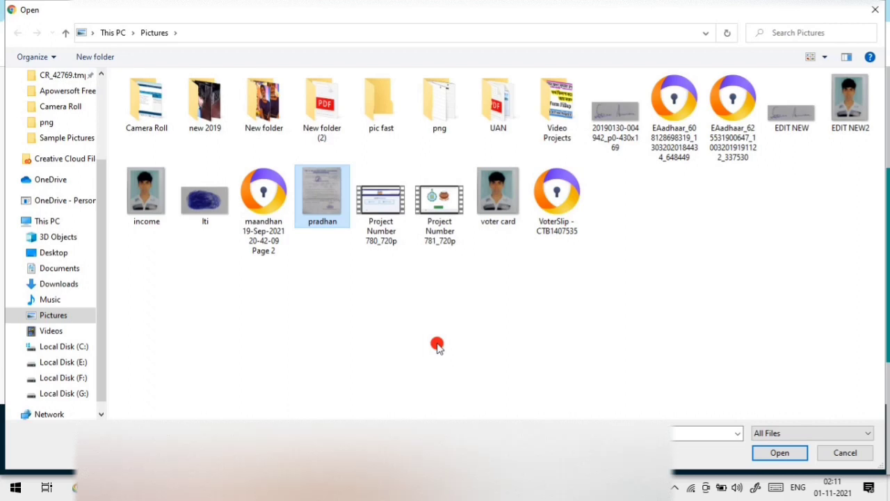
click(800, 459)
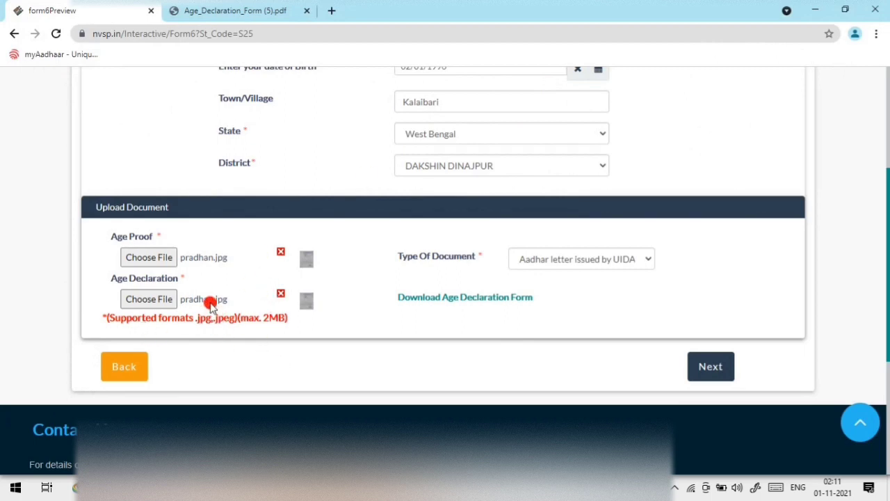
Step: Continue from the Date of birth step to personal details
scroll(340, 336, up, 2)
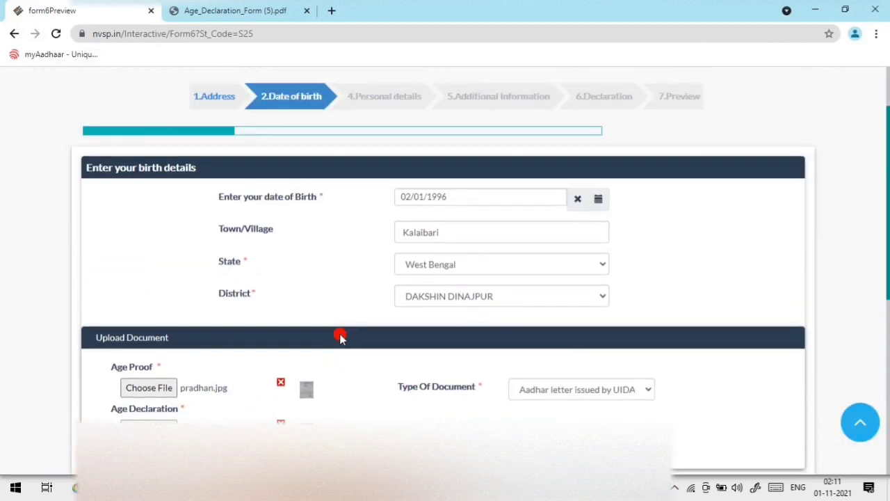
scroll(445, 302, down, 3)
click(711, 300)
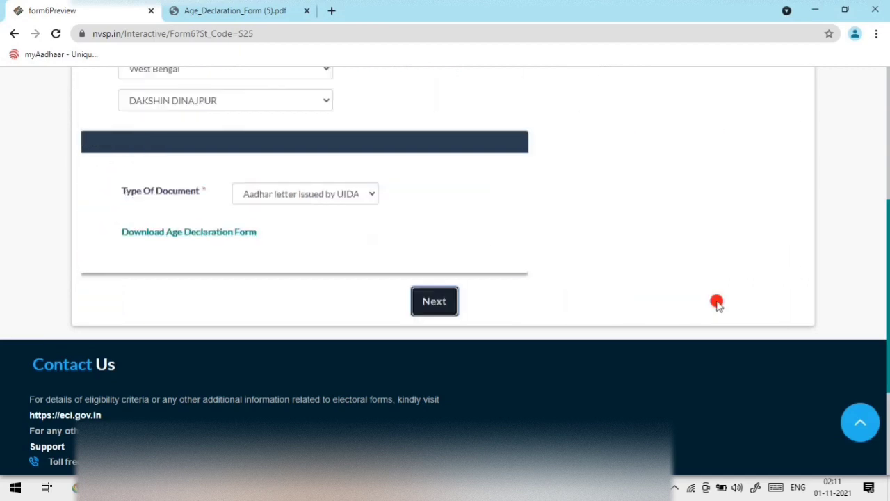
Step: Enter the applicant's first name and surname, and set gender to Male
scroll(337, 281, up, 5)
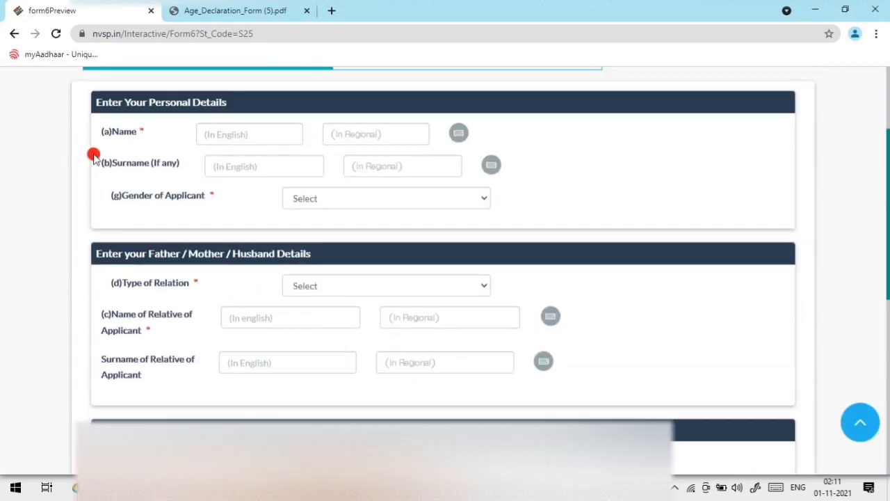
scroll(171, 179, up, 2)
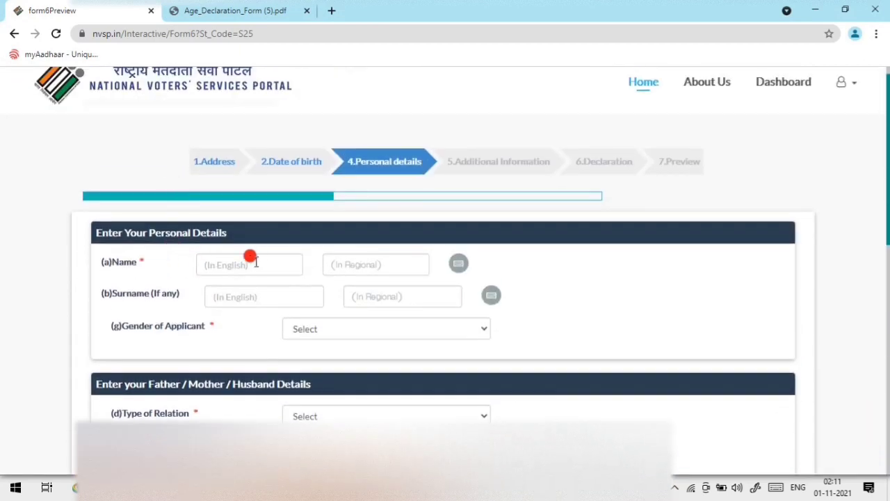
click(260, 262)
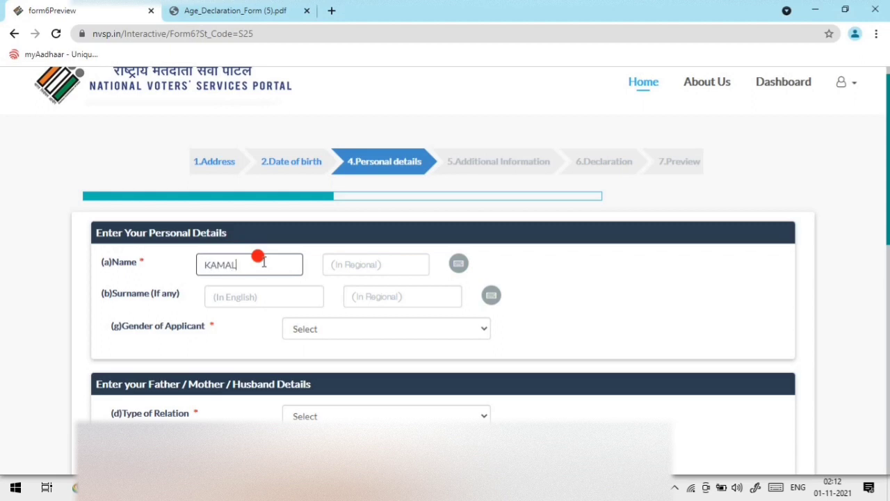
click(314, 276)
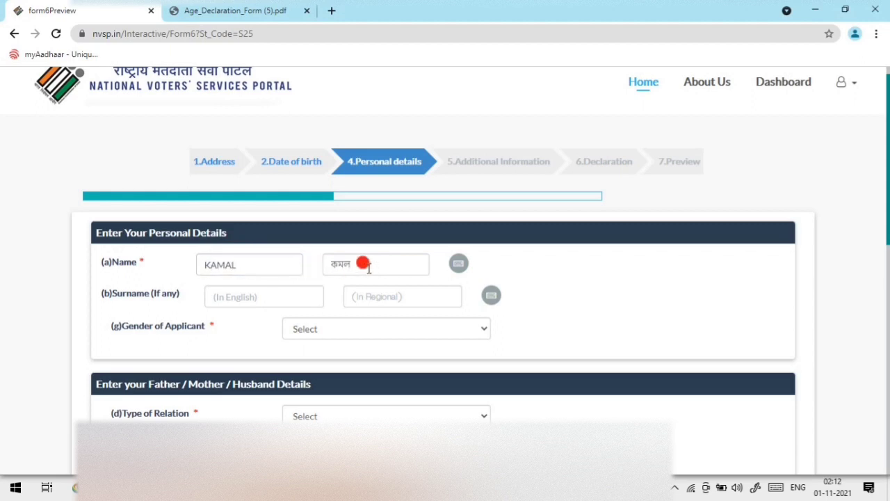
click(259, 293)
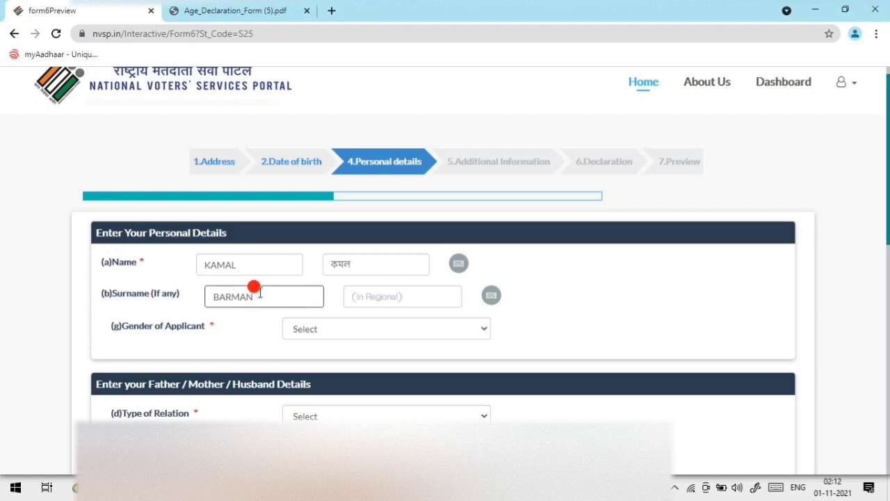
text(BARMAN)
click(258, 332)
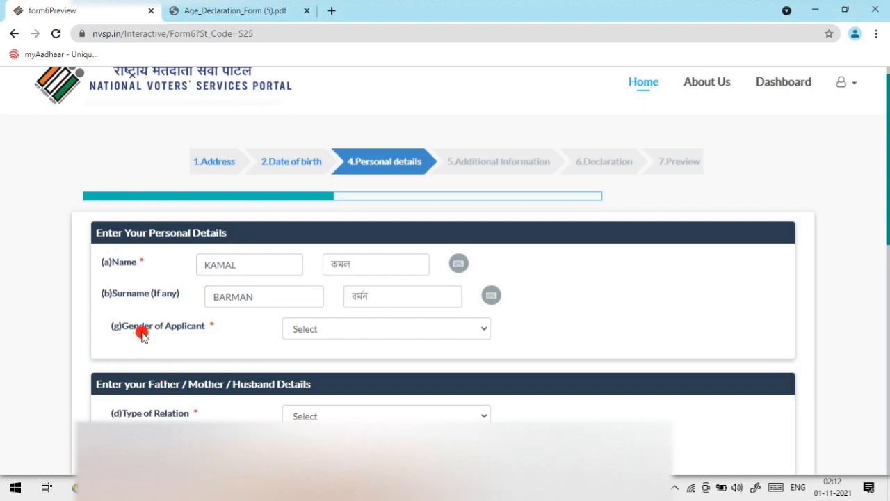
click(350, 330)
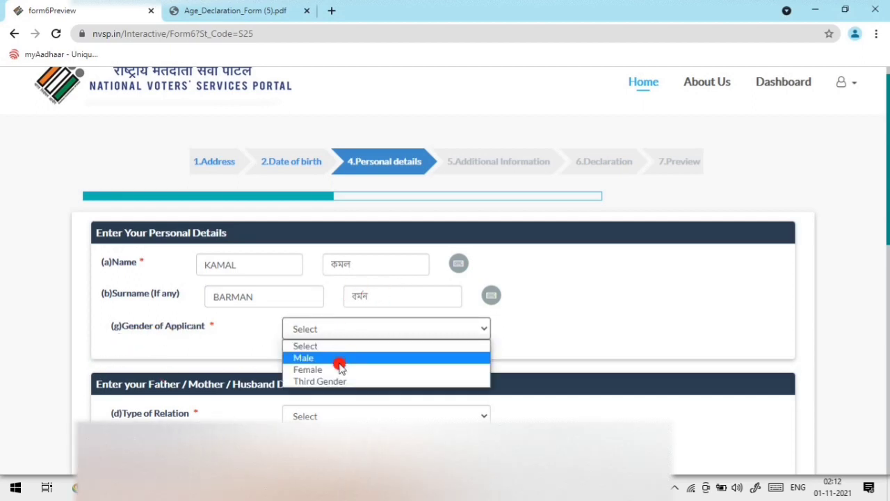
click(339, 359)
scroll(326, 354, down, 2)
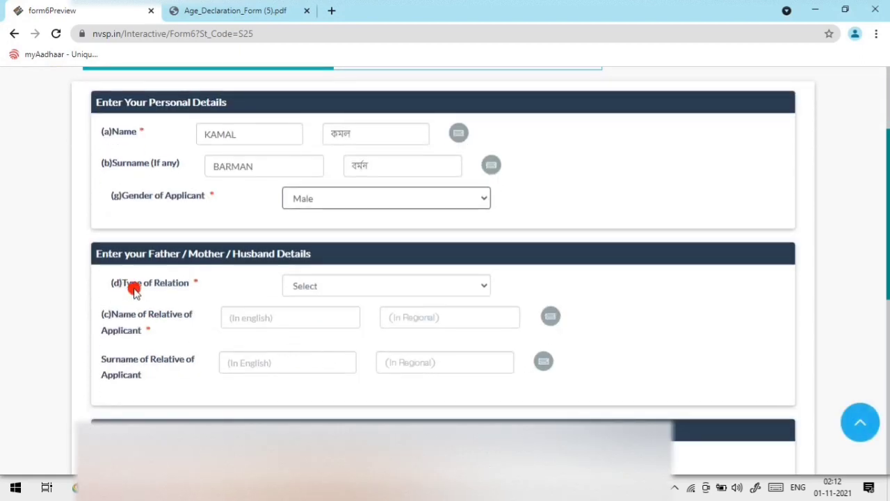
Step: Set relation type to Father and enter the father's first name and surname
click(339, 285)
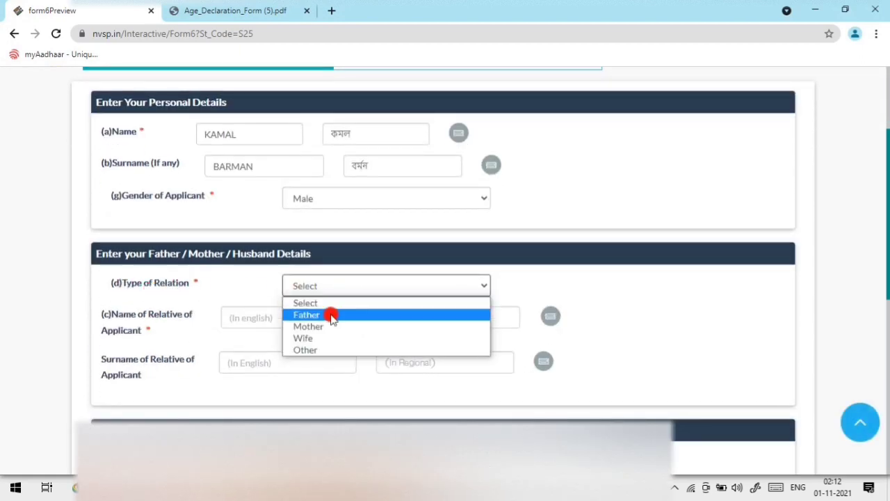
click(331, 312)
click(282, 318)
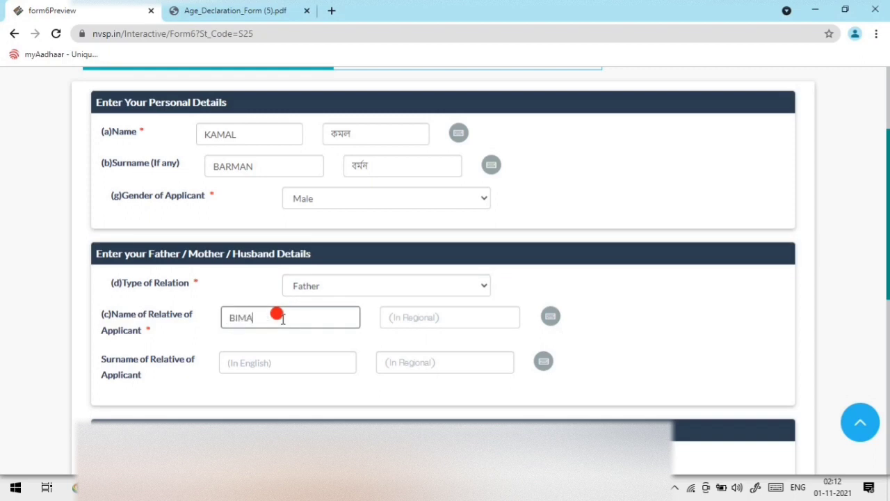
click(292, 359)
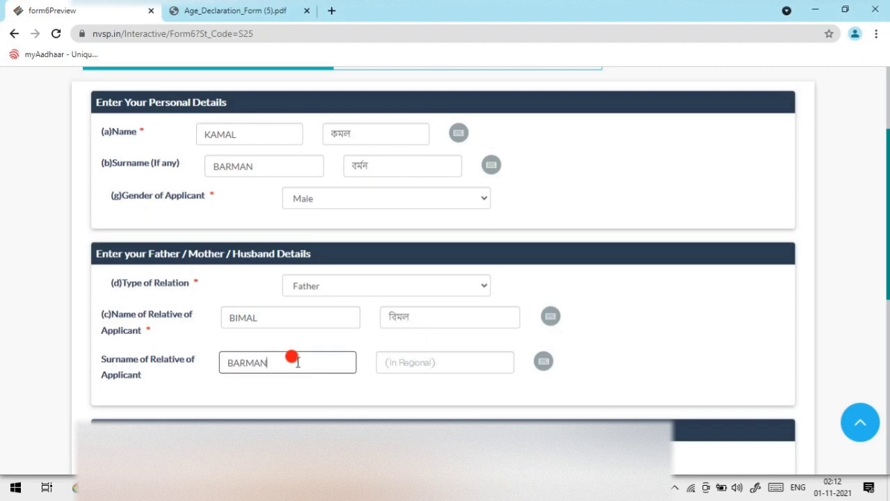
click(353, 342)
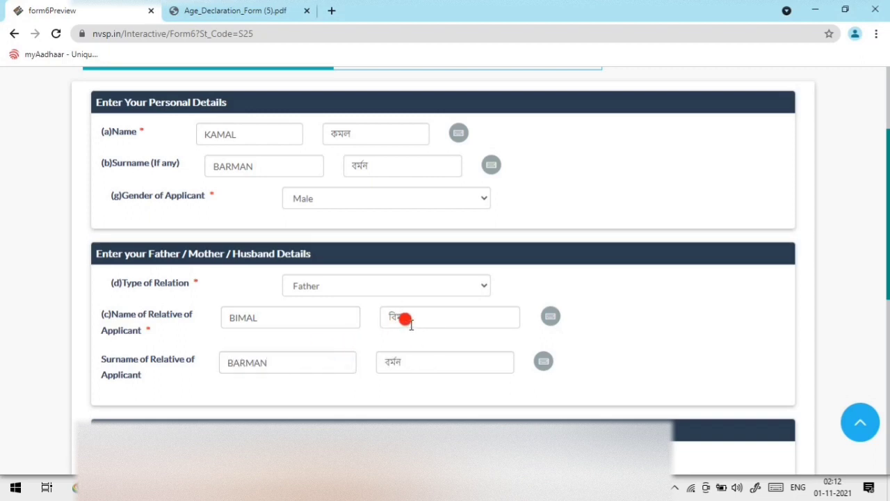
scroll(408, 348, down, 3)
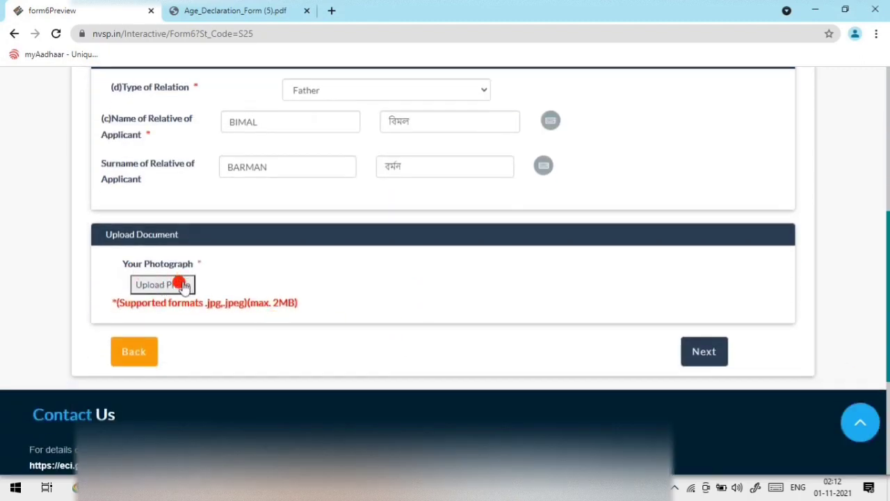
Step: Load voter card.jpg into the photo tool and position it in the crop box
click(174, 284)
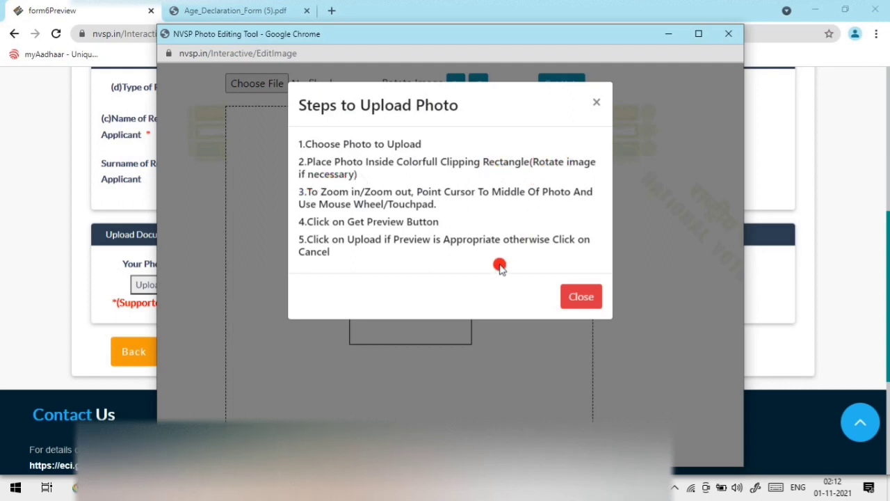
click(582, 297)
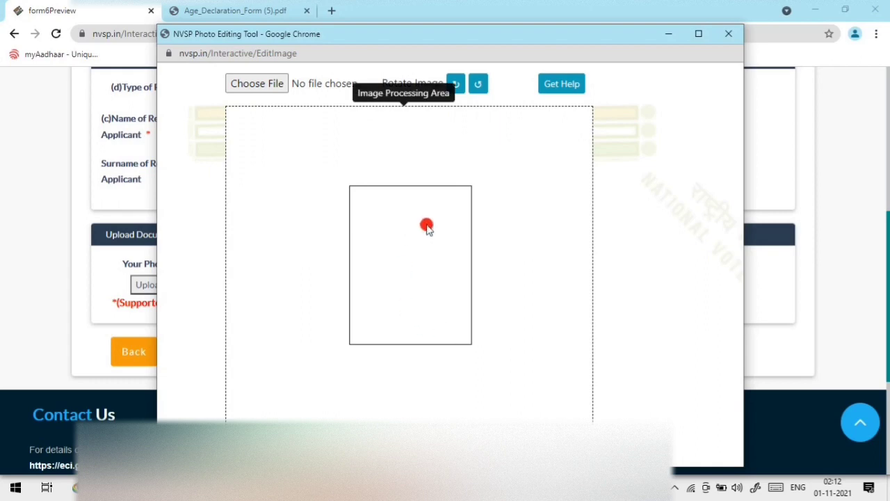
click(253, 83)
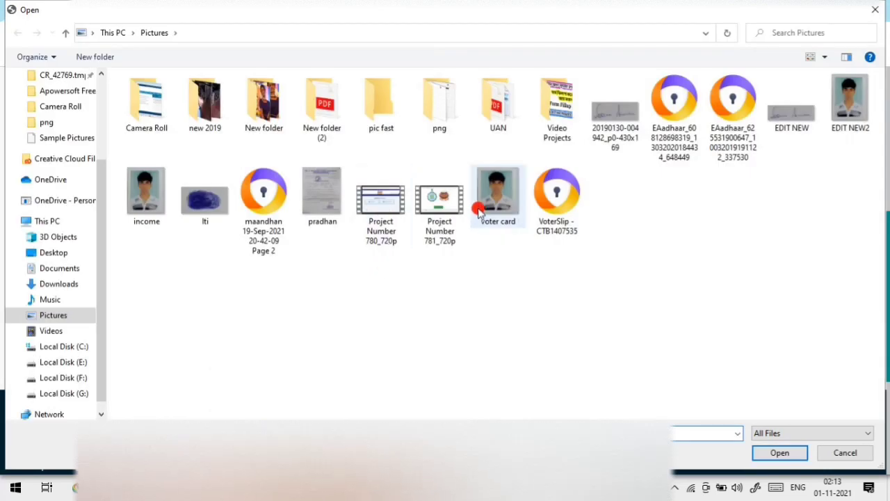
click(487, 207)
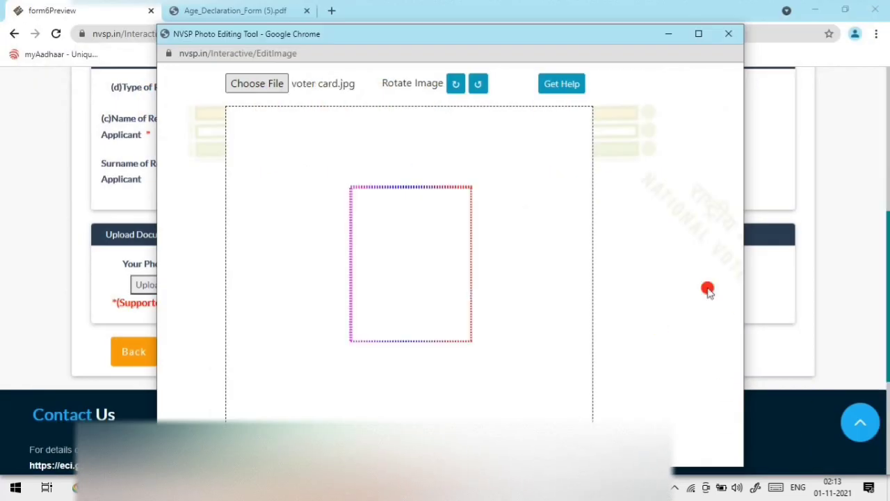
drag(407, 268, 436, 318)
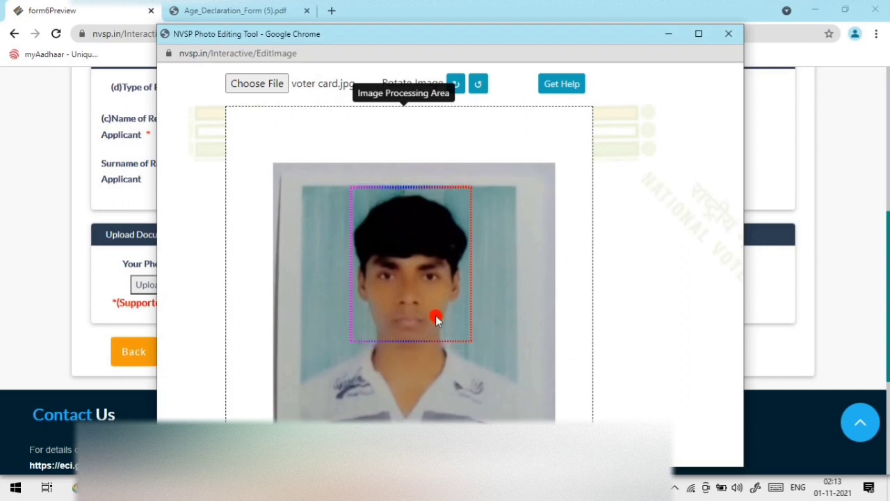
drag(436, 318, 442, 270)
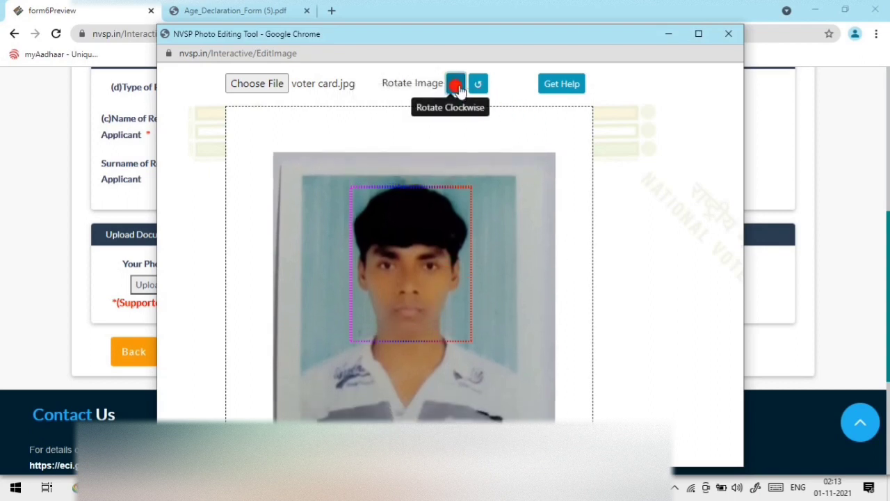
Step: Rotate the photo until upright, preview the cropped face, and save it
click(479, 87)
click(458, 86)
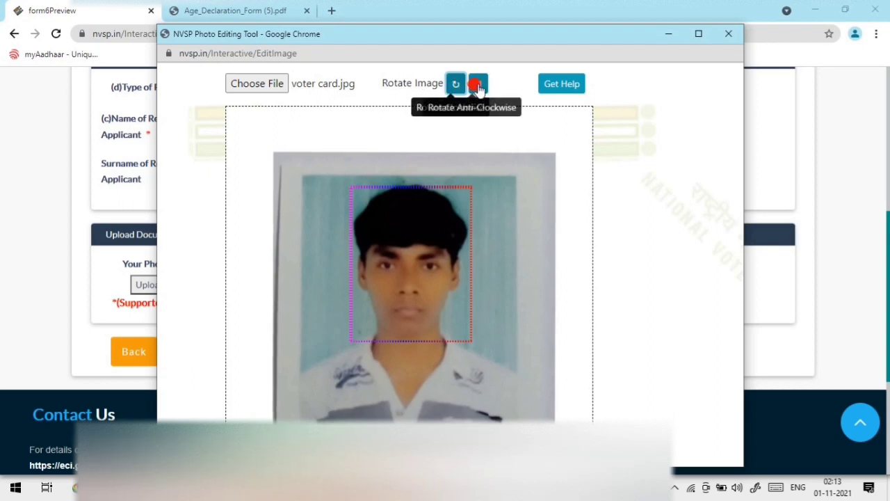
click(479, 87)
click(483, 91)
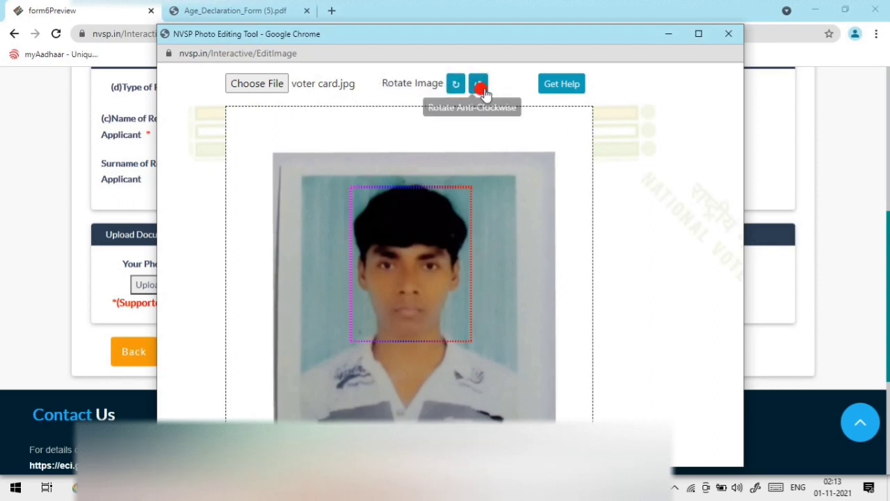
click(482, 88)
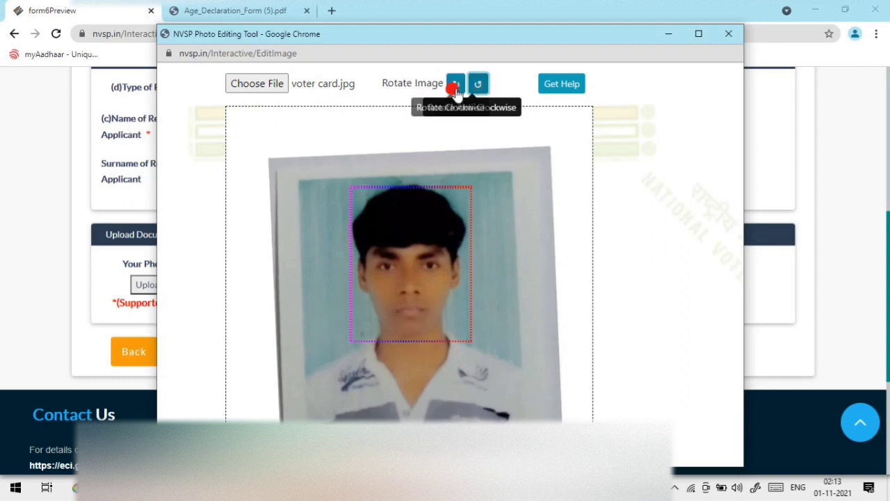
click(454, 86)
click(456, 87)
click(456, 87)
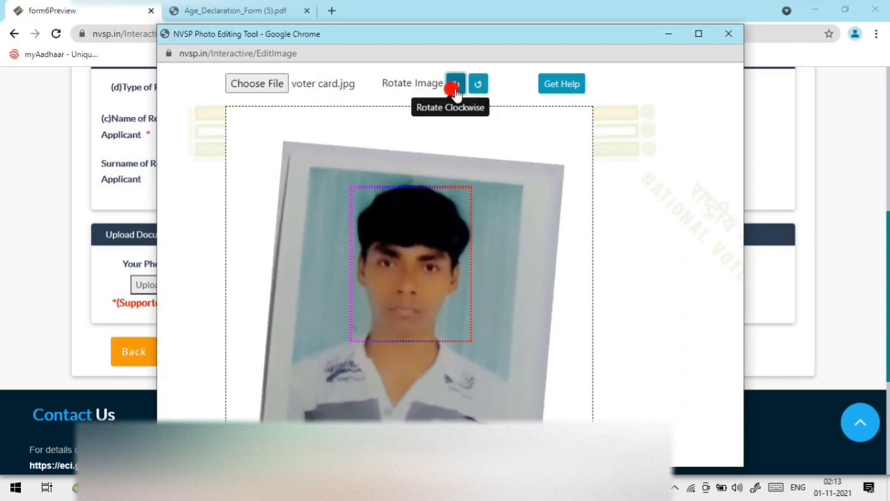
click(480, 86)
click(482, 86)
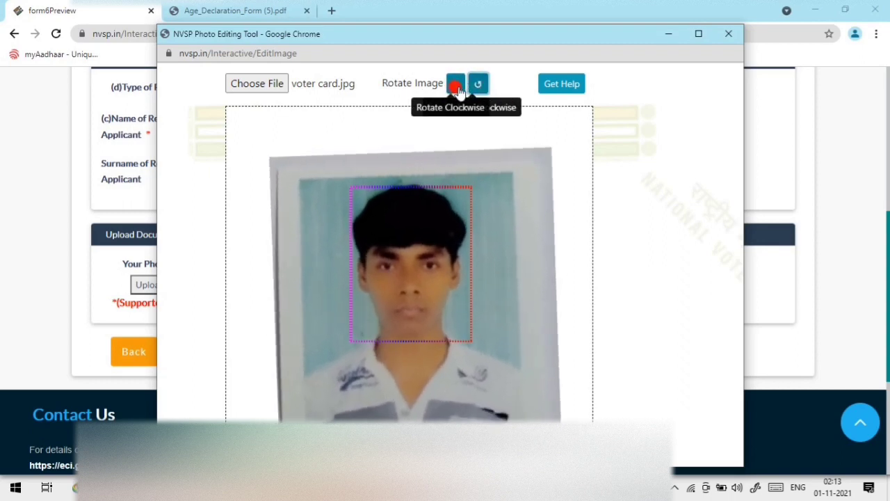
click(455, 86)
click(456, 87)
click(478, 84)
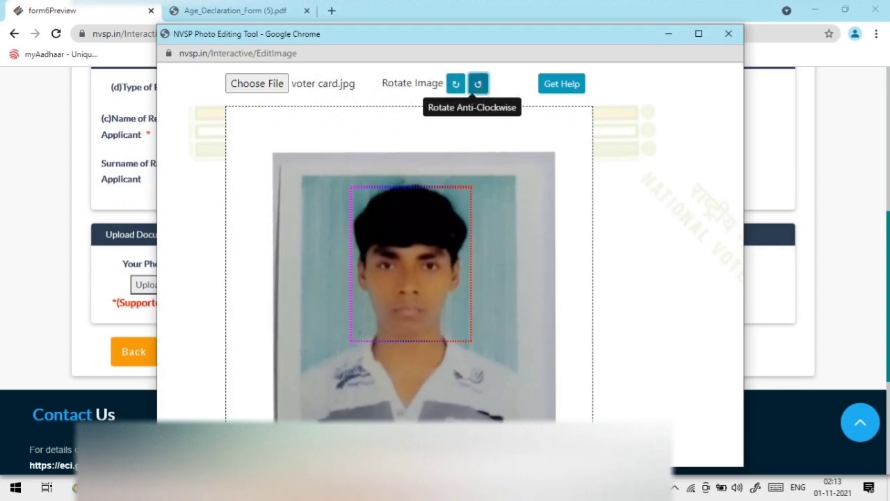
double_click(407, 279)
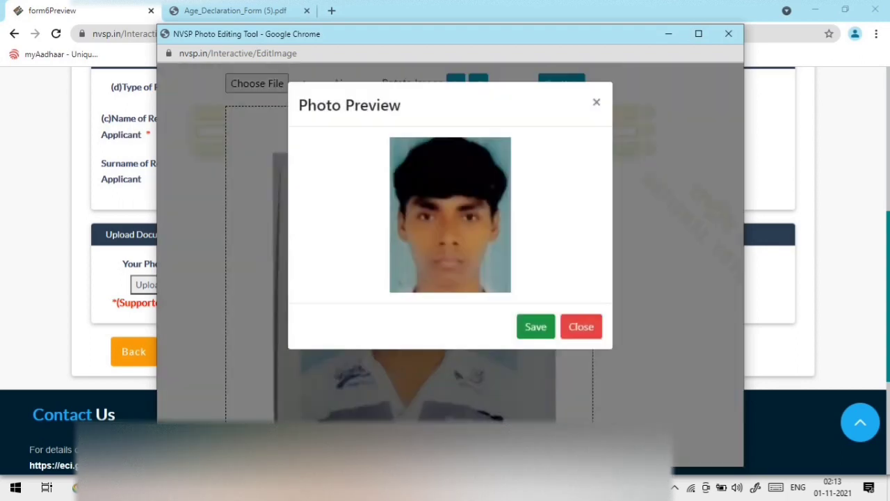
click(526, 330)
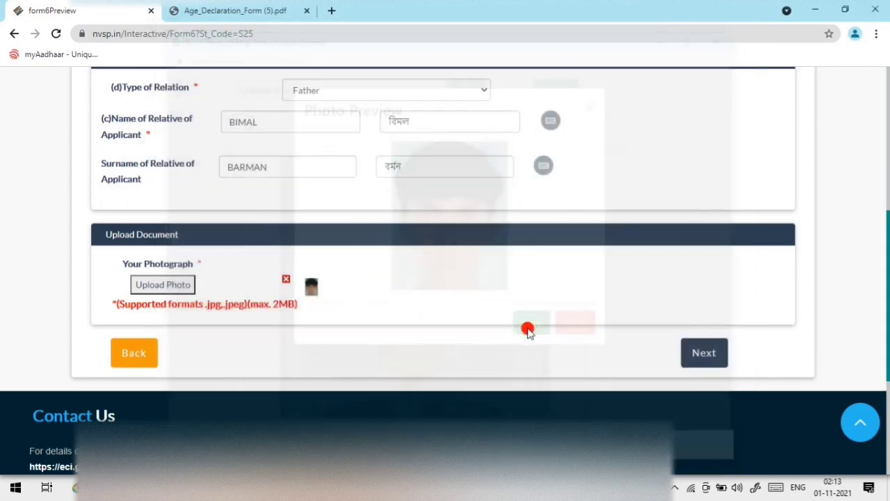
Step: Move past contact details, leaving the mobile number field empty
scroll(288, 298, up, 5)
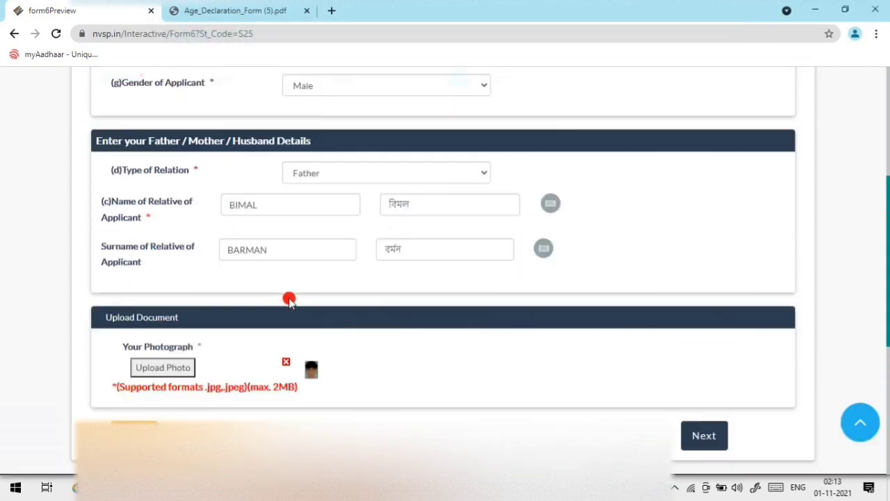
scroll(662, 415, down, 5)
click(695, 417)
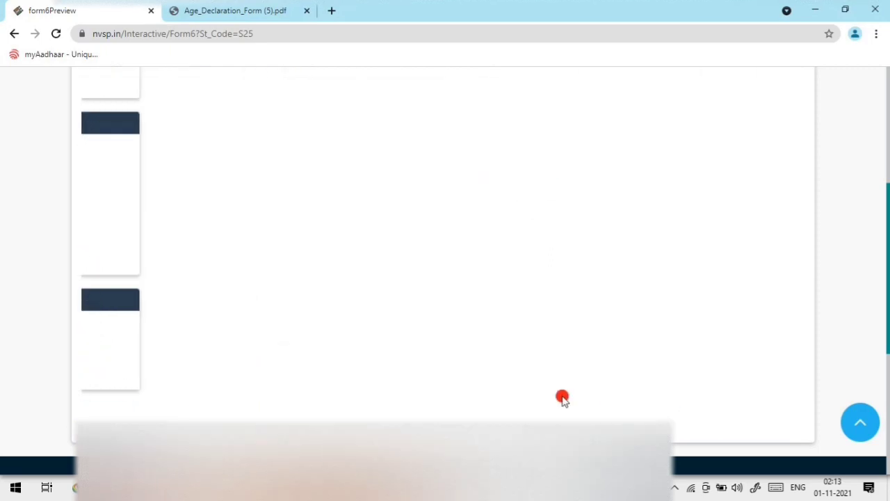
scroll(448, 345, up, 4)
scroll(394, 344, down, 1)
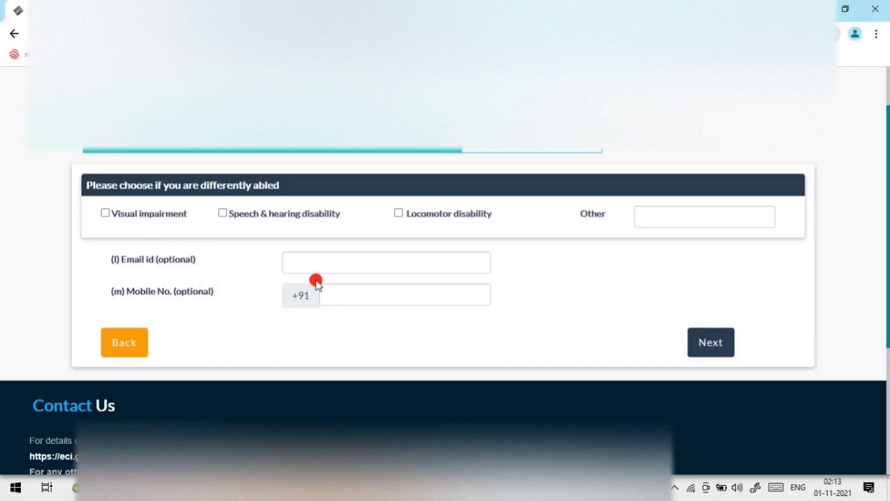
click(337, 293)
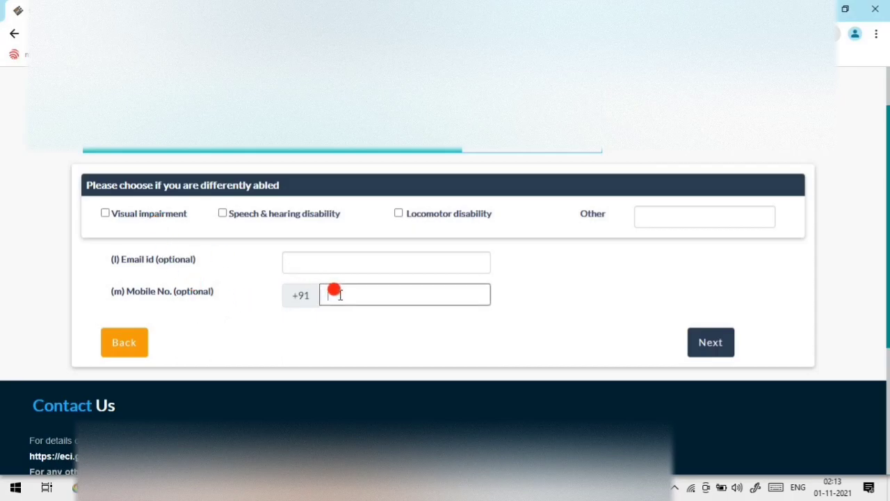
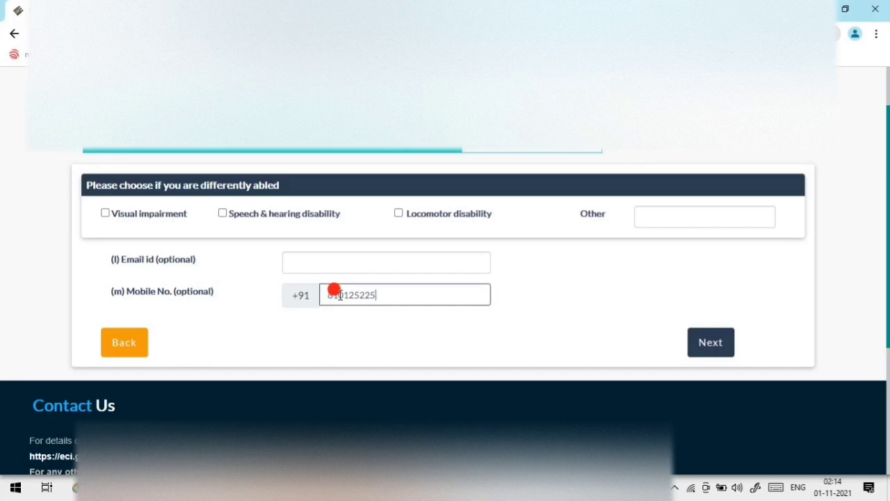
click(722, 344)
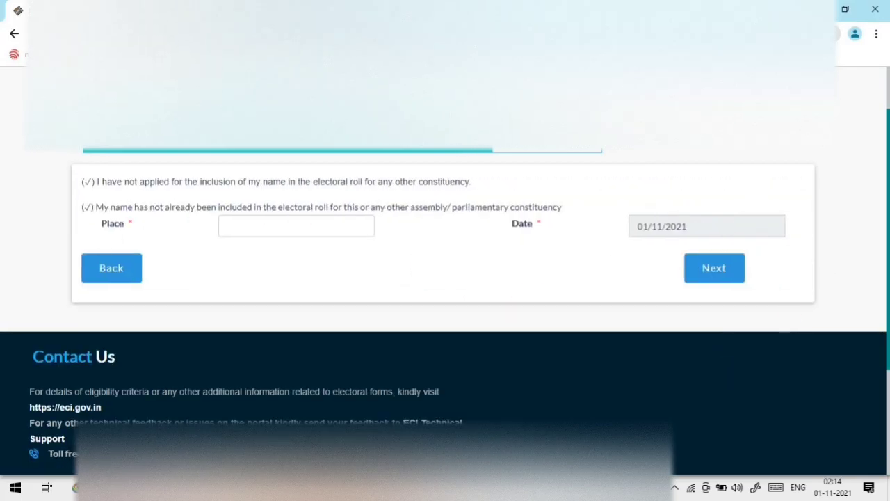
Step: Enter Kalaibari as the declaration place and proceed to the Preview
click(280, 226)
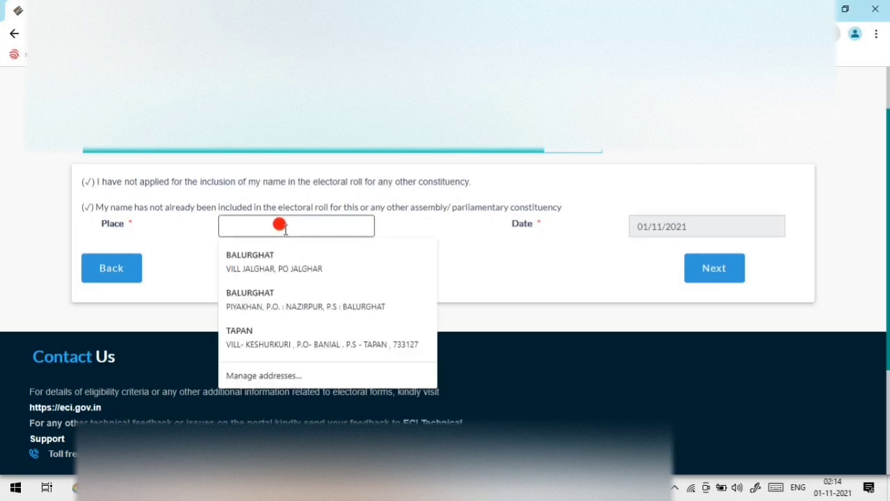
text(Kalaibari)
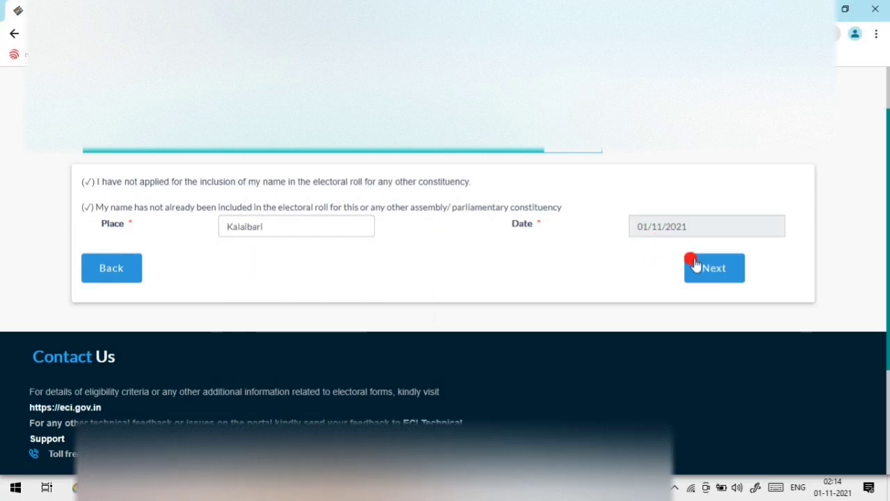
click(719, 272)
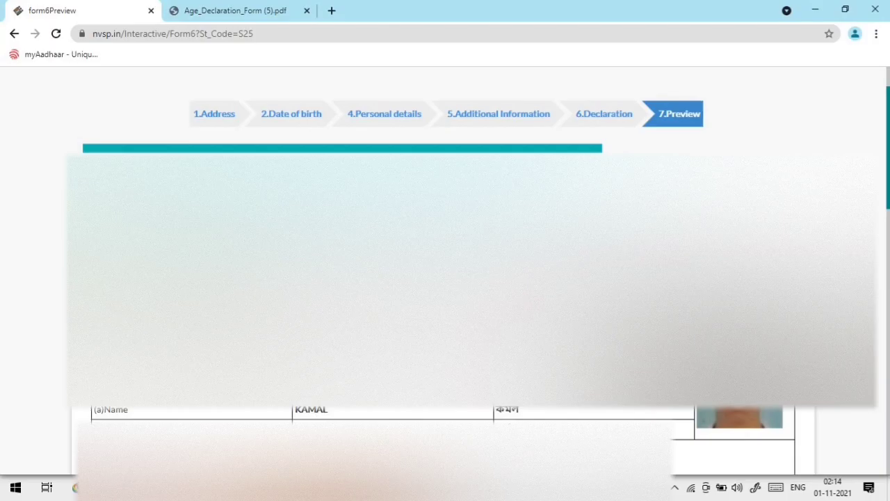
Step: Review the Form 6 preview and submit the application
scroll(455, 360, down, 2)
scroll(368, 292, up, 3)
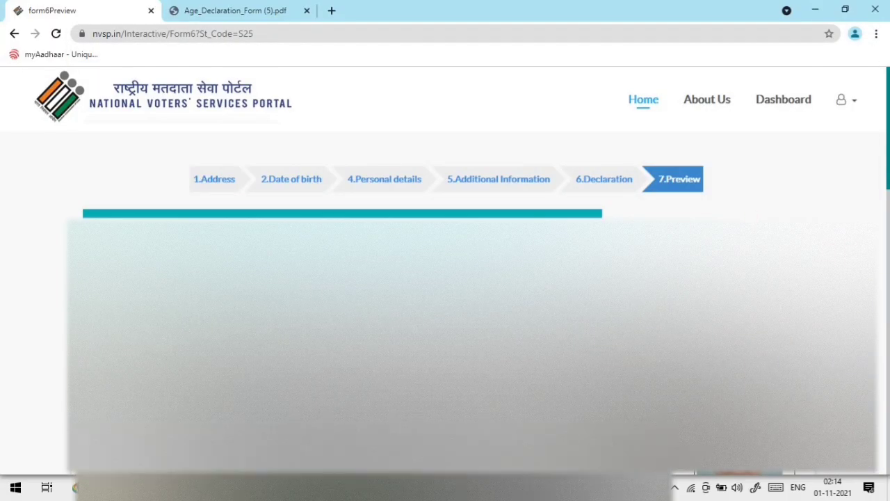
scroll(445, 278, down, 2)
scroll(543, 285, down, 10)
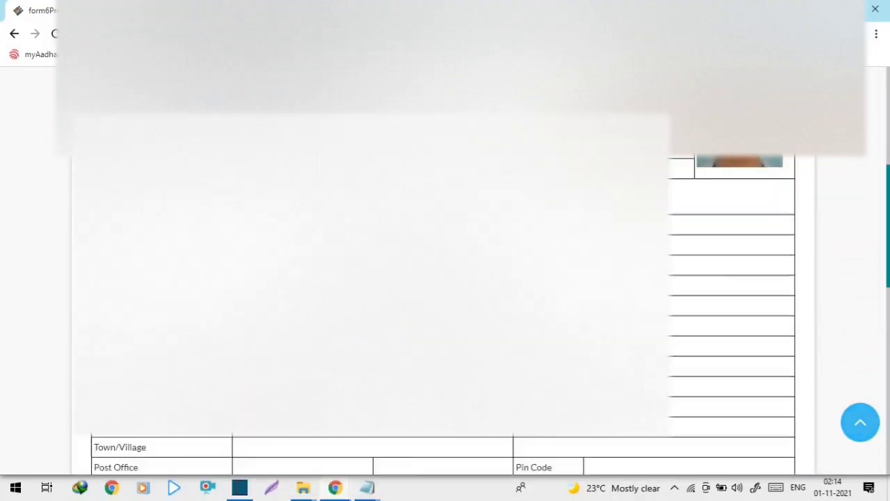
scroll(487, 284, up, 3)
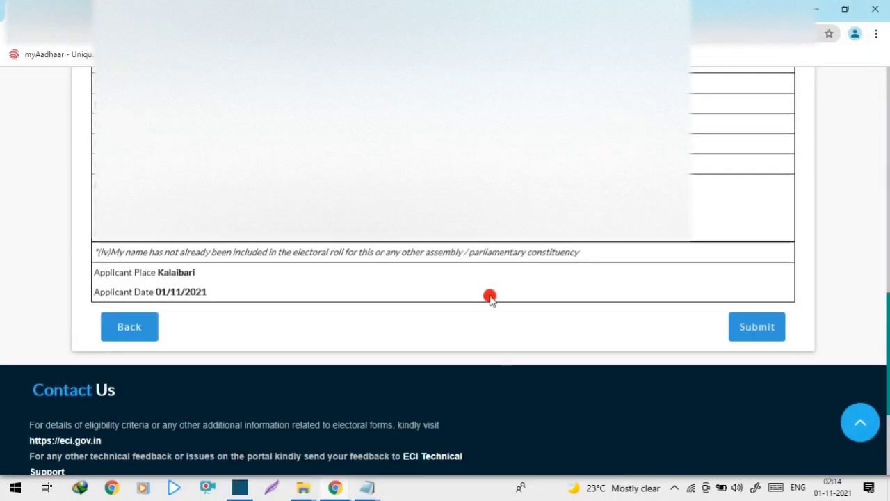
scroll(537, 321, up, 5)
scroll(537, 321, up, 5)
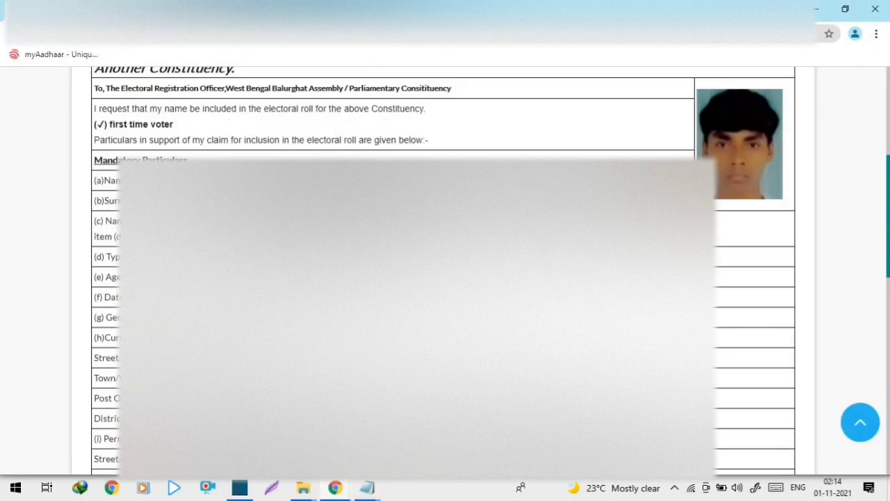
scroll(668, 320, down, 12)
click(755, 329)
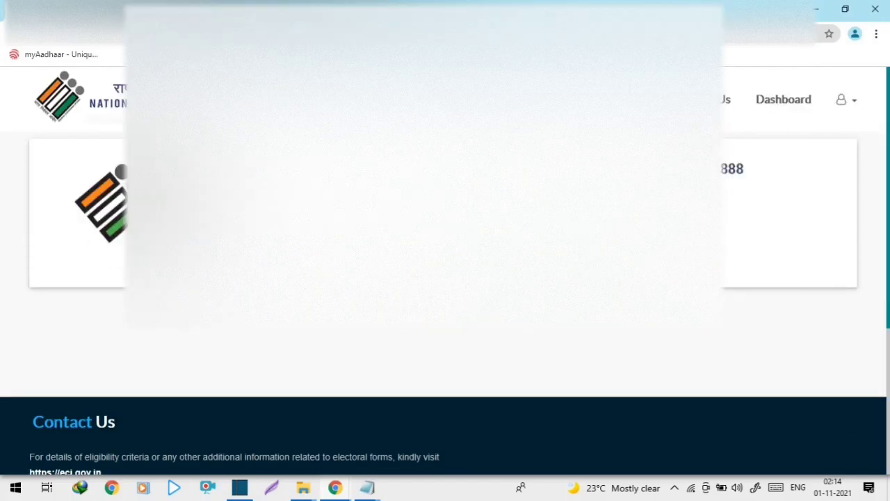
Step: Copy the application reference number that the portal returns
drag(626, 170, 696, 170)
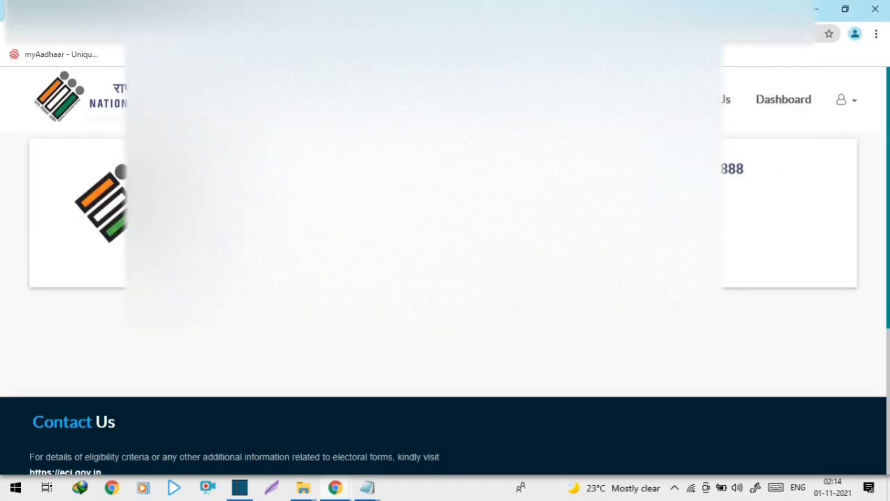
double_click(736, 167)
right_click(725, 166)
click(737, 179)
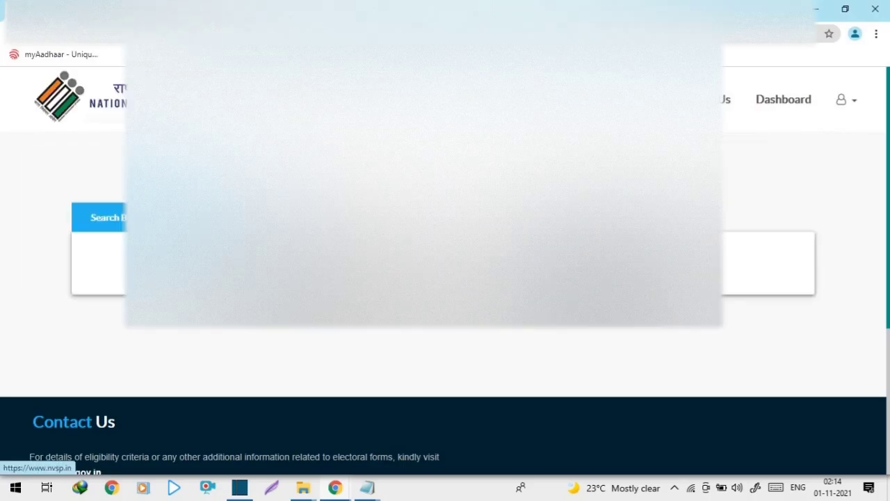
Step: From the home page, track the Form 6 application: Submitted on 01/11/2021, Balurghat, West Bengal
click(630, 99)
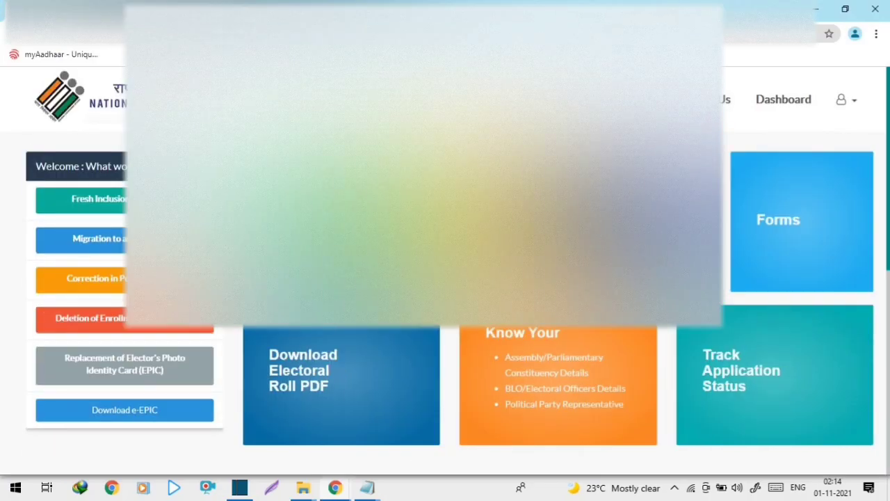
click(325, 368)
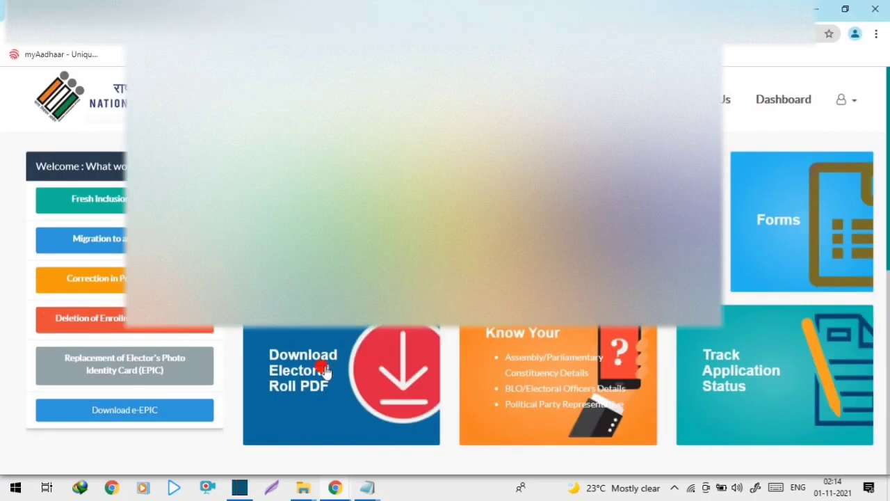
click(716, 360)
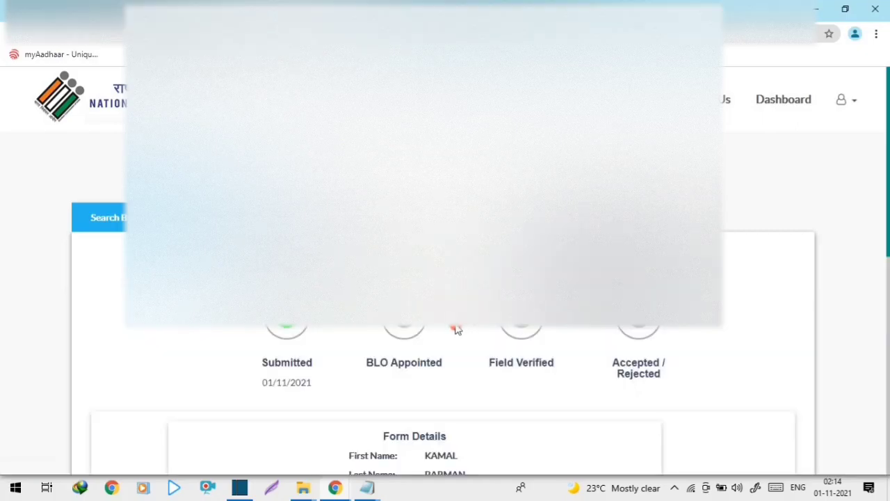
scroll(456, 329, down, 2)
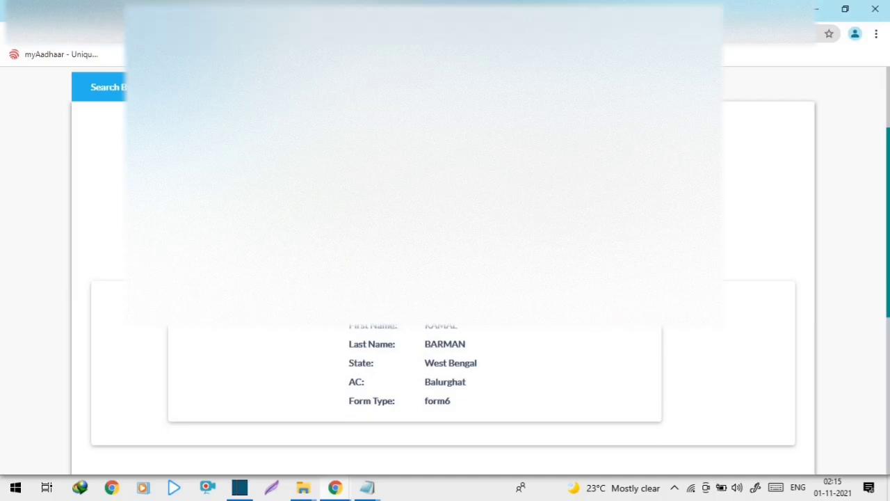
scroll(369, 385, down, 5)
scroll(370, 386, up, 5)
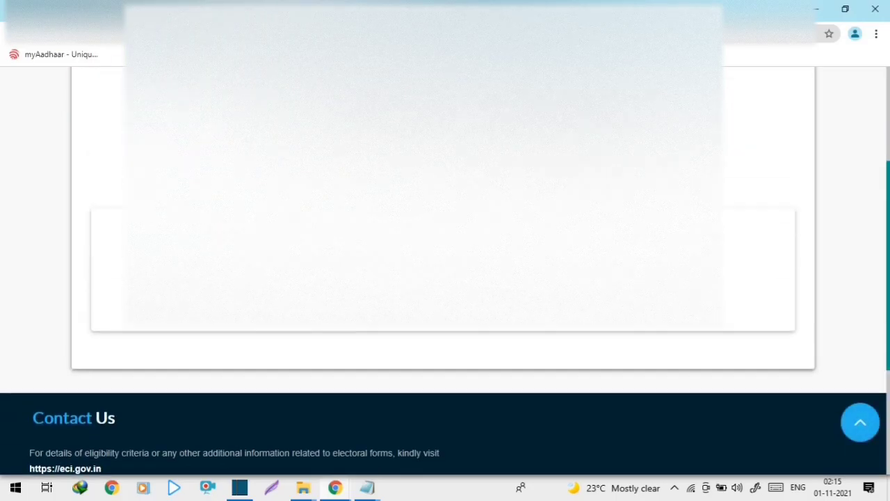
scroll(336, 328, up, 2)
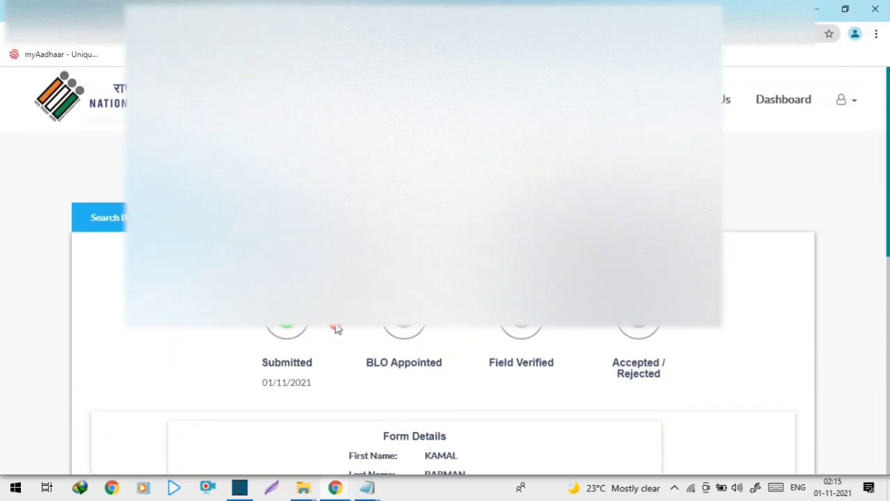